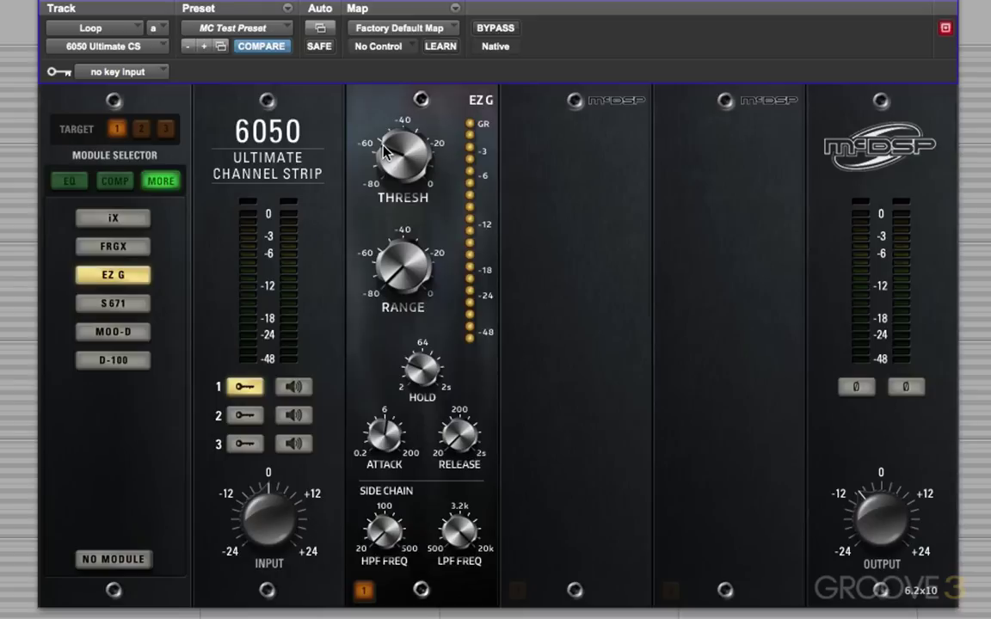
# Step: Play the loop, raise the EZ G threshold to about -25.8, and lengthen the release to about 126 ms
pyautogui.press('space')
pyautogui.moveTo(399, 161); pyautogui.dragTo(410, 68)
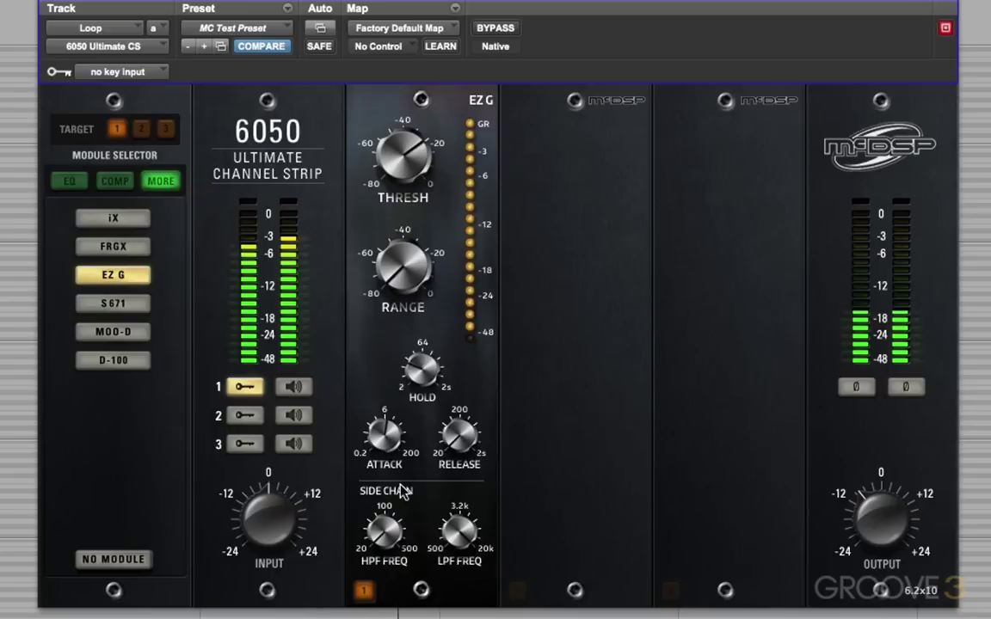
pyautogui.moveTo(459, 435); pyautogui.dragTo(469, 397)
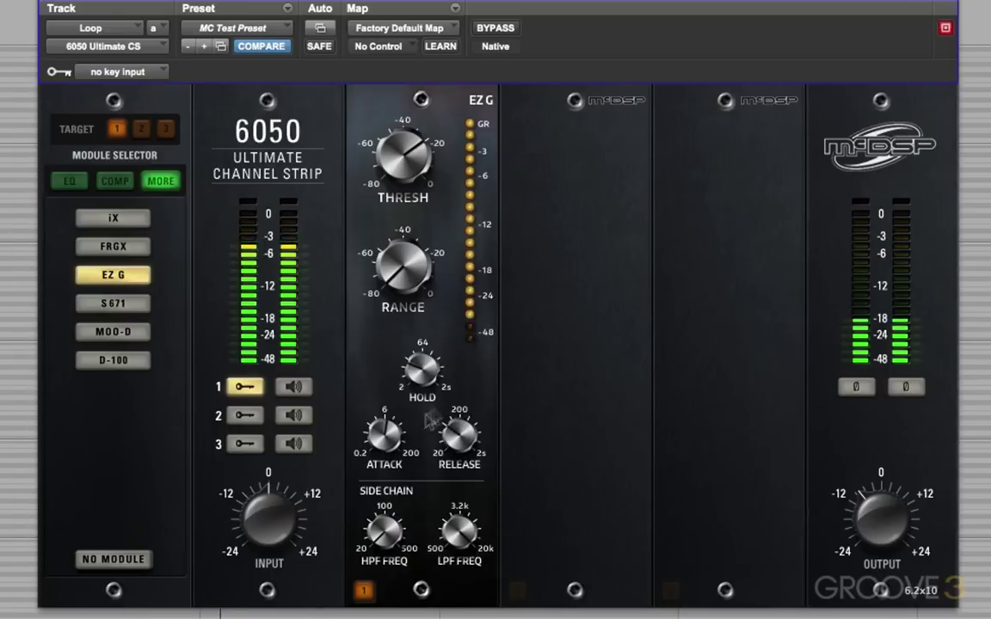
pyautogui.moveTo(380, 434); pyautogui.dragTo(391, 414)
pyautogui.click(466, 445)
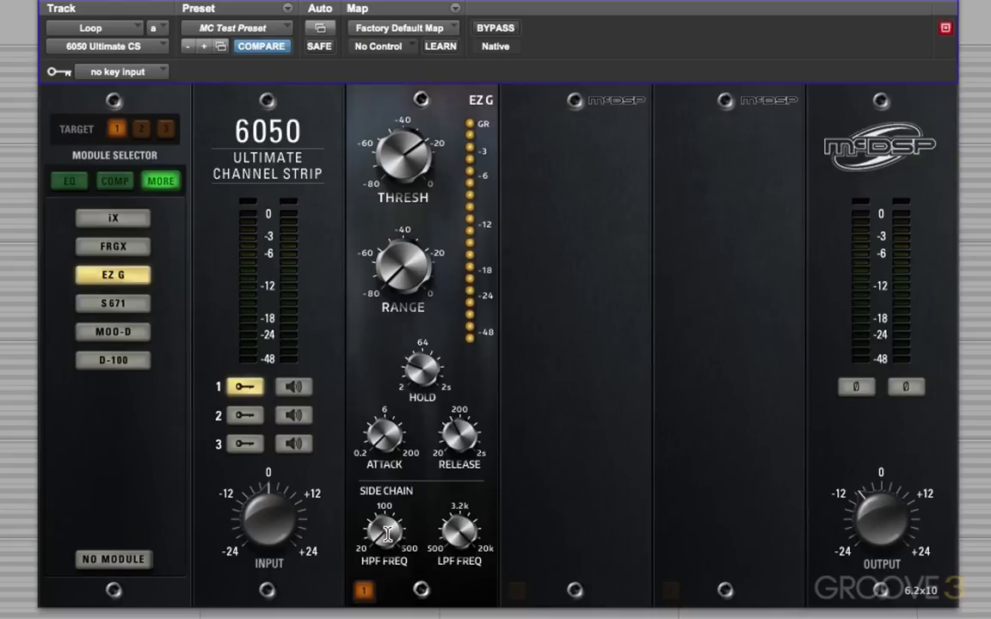
# Step: Sweep the EZ G threshold down to about -70, then back up to about -10
pyautogui.moveTo(402, 155); pyautogui.dragTo(362, 202)
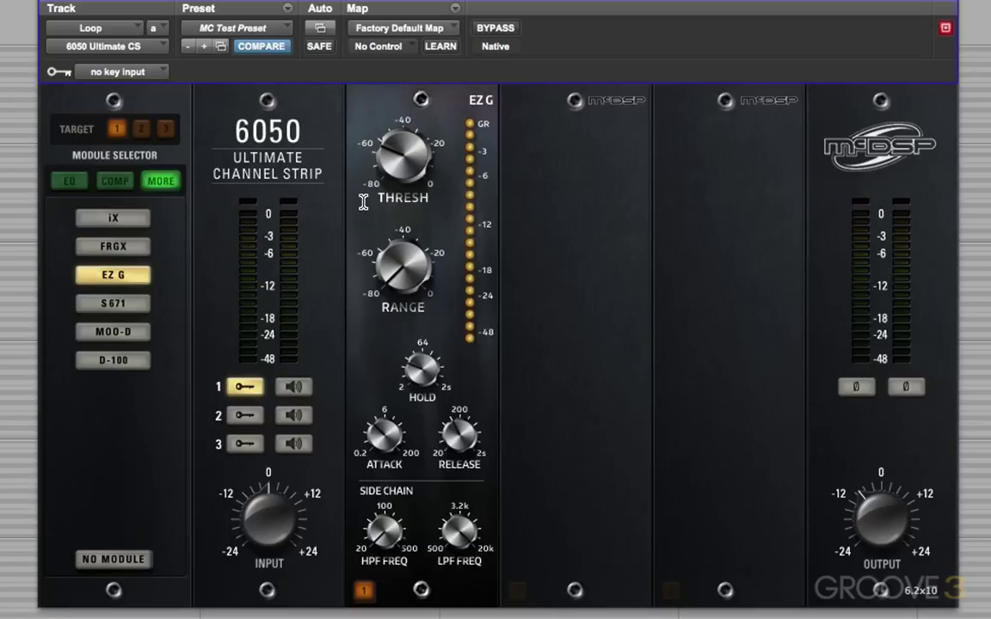
pyautogui.moveTo(362, 202); pyautogui.dragTo(409, 37)
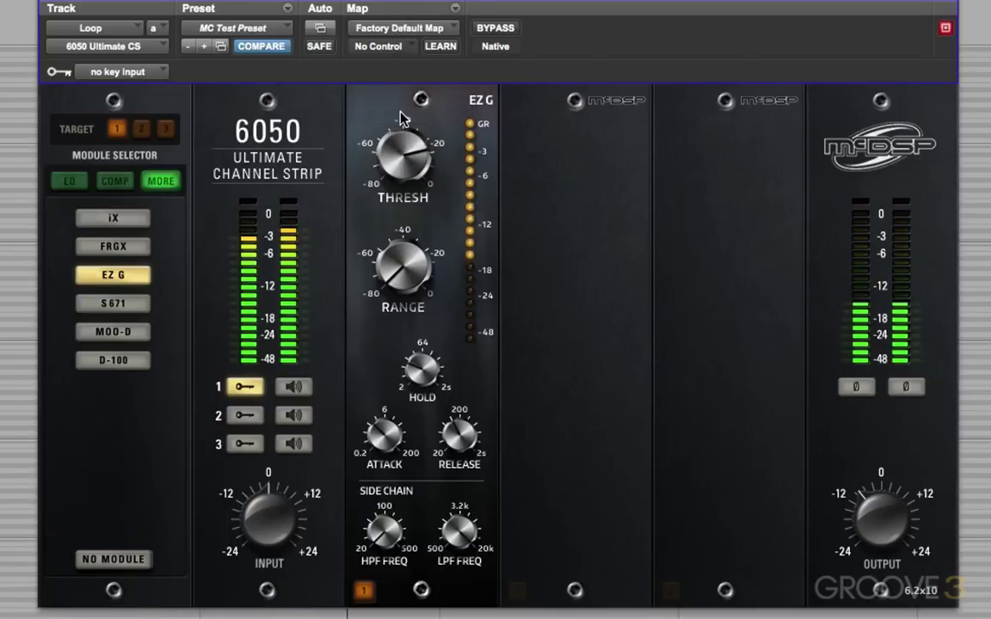
pyautogui.moveTo(403, 119); pyautogui.dragTo(403, 93)
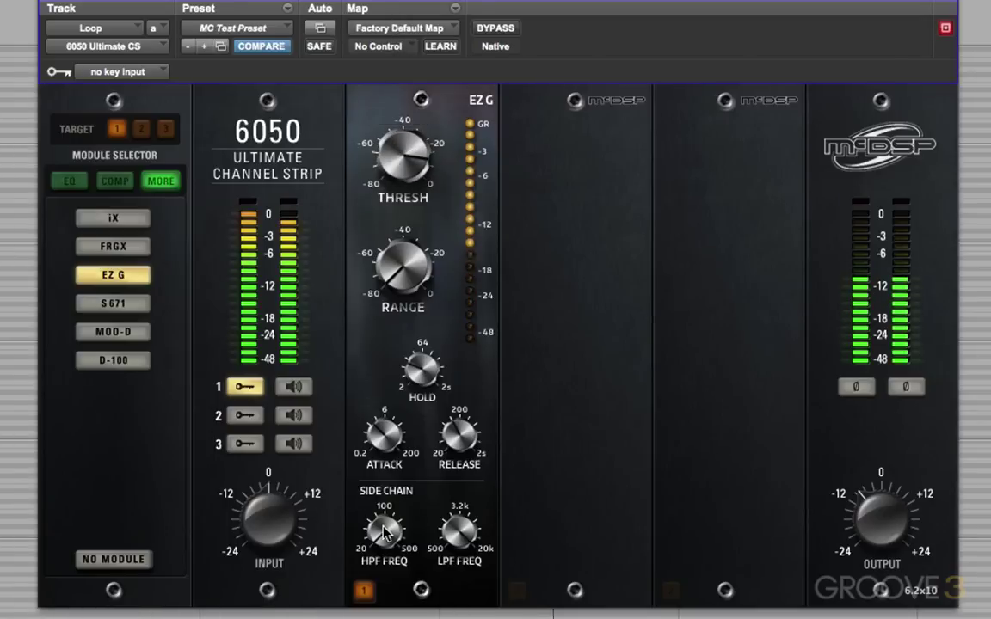
# Step: Raise the side-chain HPF frequency to about 370 Hz and set the threshold near -6
pyautogui.moveTo(385, 532); pyautogui.dragTo(391, 344)
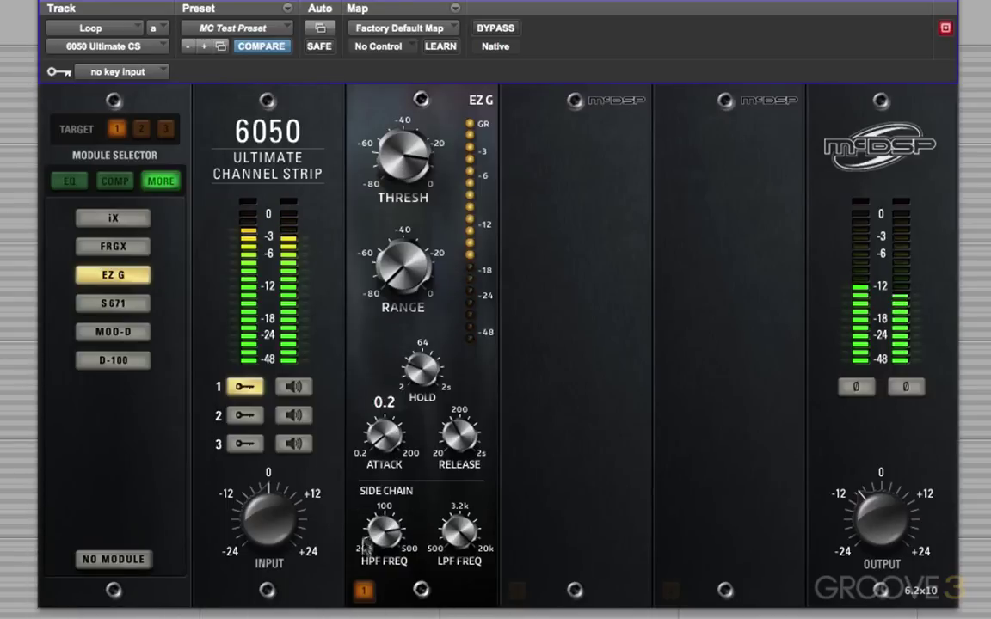
pyautogui.moveTo(370, 544); pyautogui.dragTo(379, 514)
pyautogui.click(428, 145)
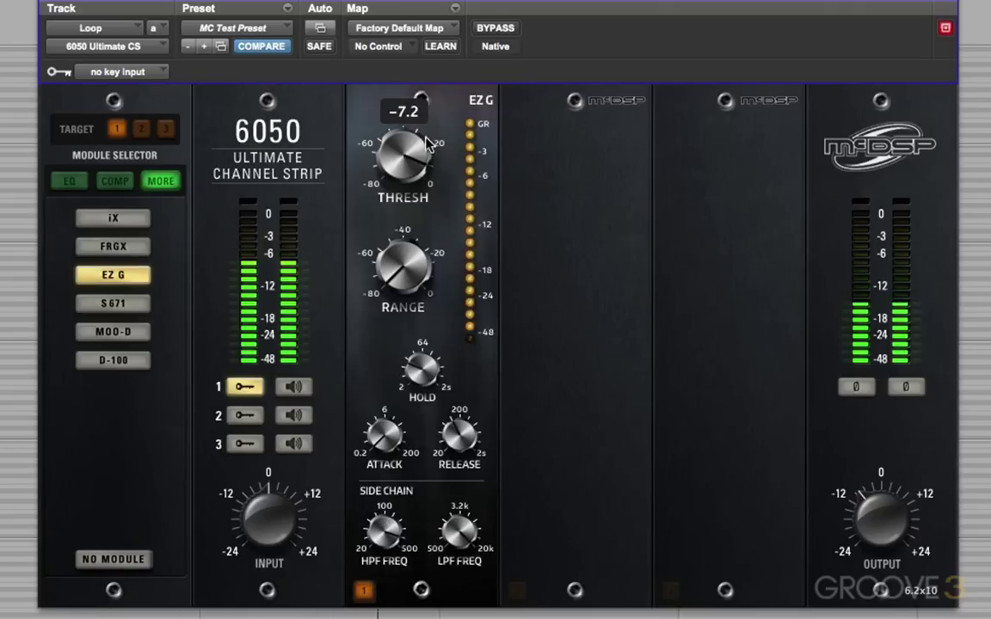
pyautogui.moveTo(427, 144); pyautogui.dragTo(428, 139)
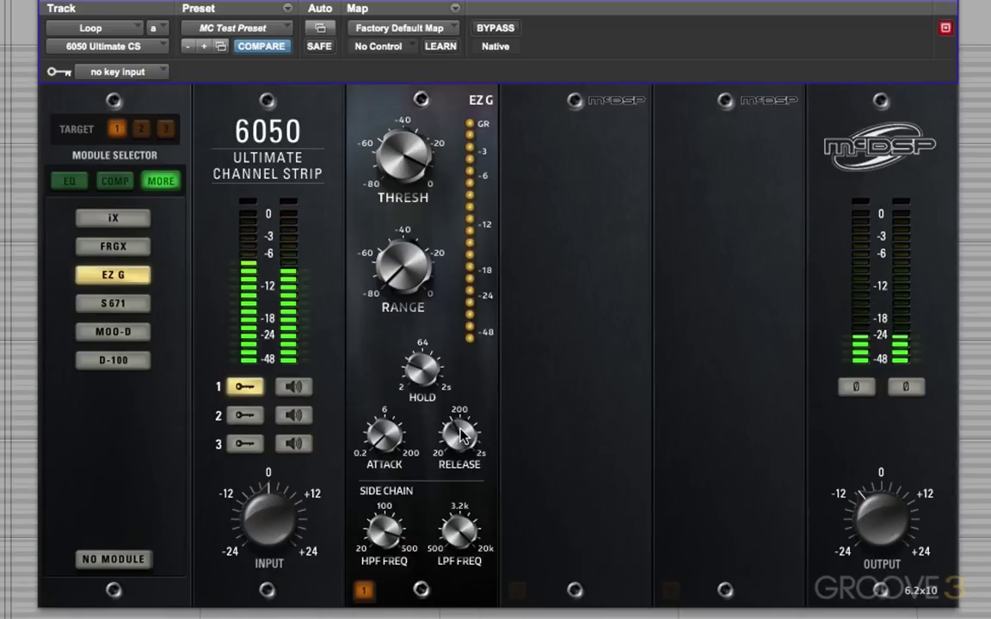
# Step: Set the EZ G hold near its minimum, release to about 138 ms, and threshold to about -8
pyautogui.moveTo(462, 440); pyautogui.dragTo(460, 458)
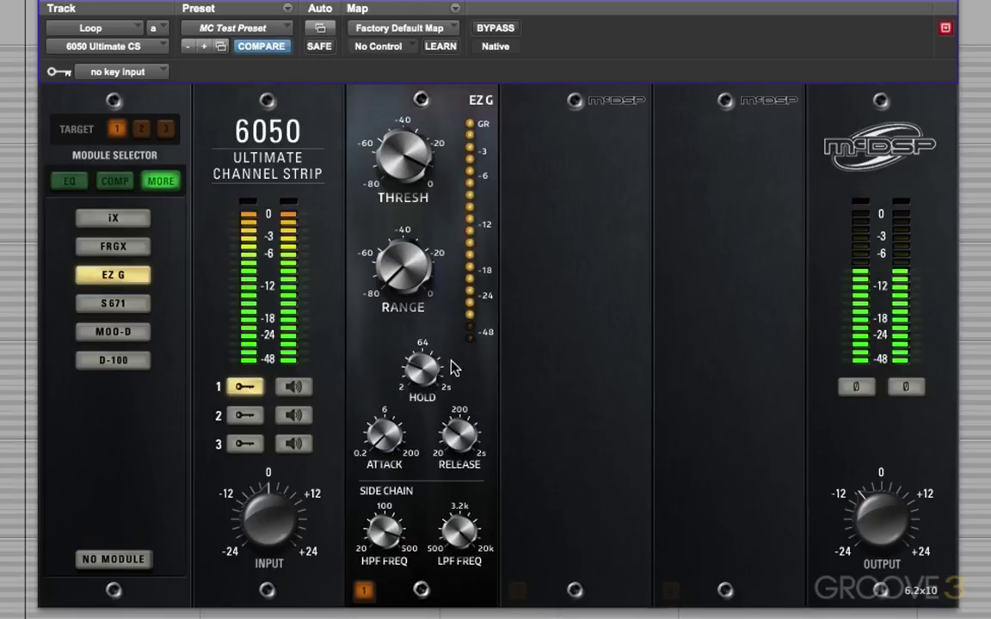
pyautogui.moveTo(428, 369); pyautogui.dragTo(445, 283)
pyautogui.moveTo(422, 379); pyautogui.dragTo(422, 395)
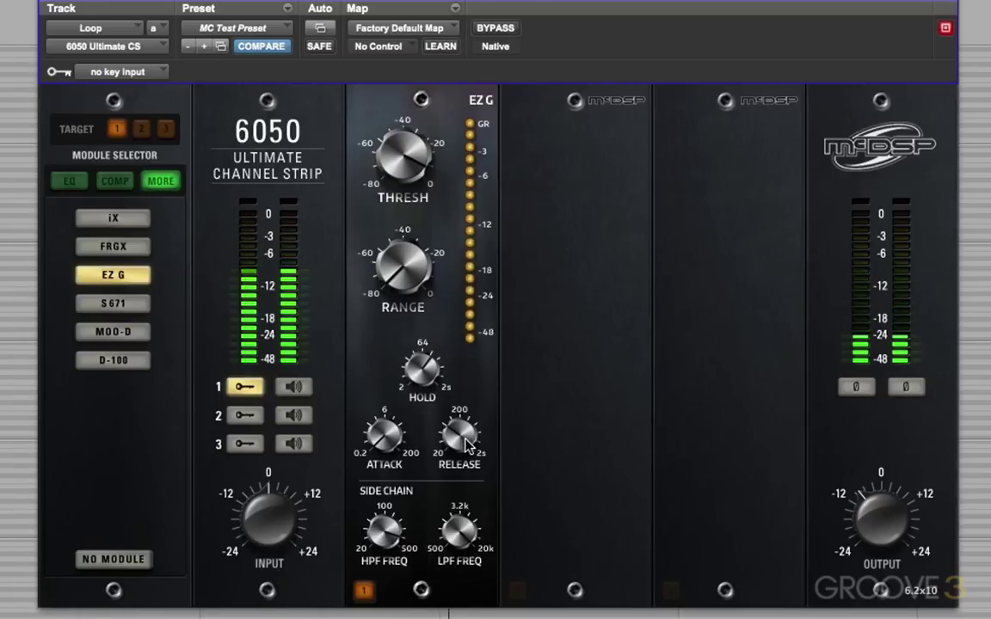
pyautogui.moveTo(464, 441); pyautogui.dragTo(464, 459)
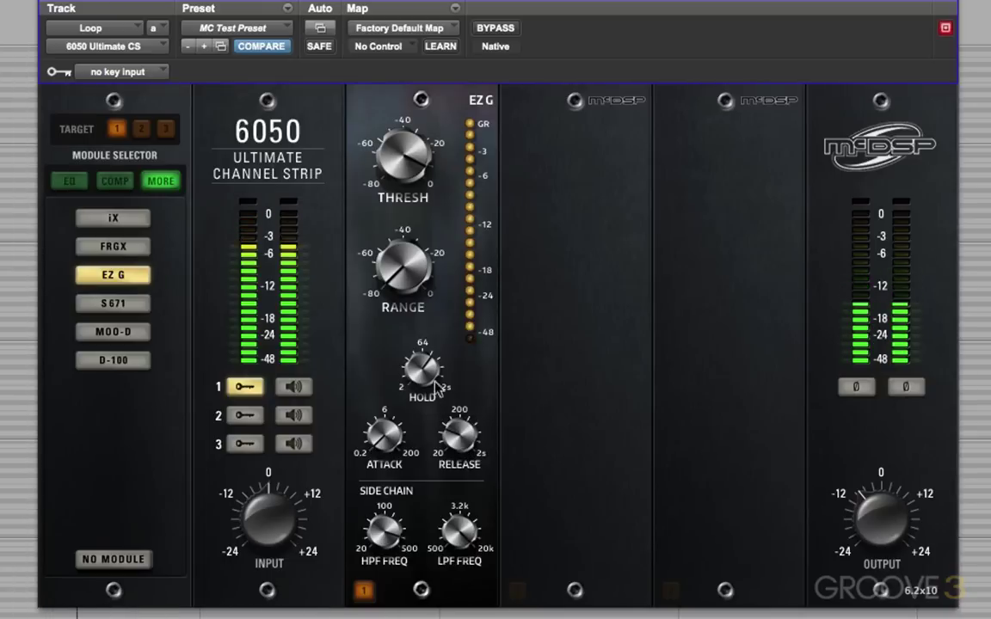
pyautogui.moveTo(423, 367); pyautogui.dragTo(468, 408)
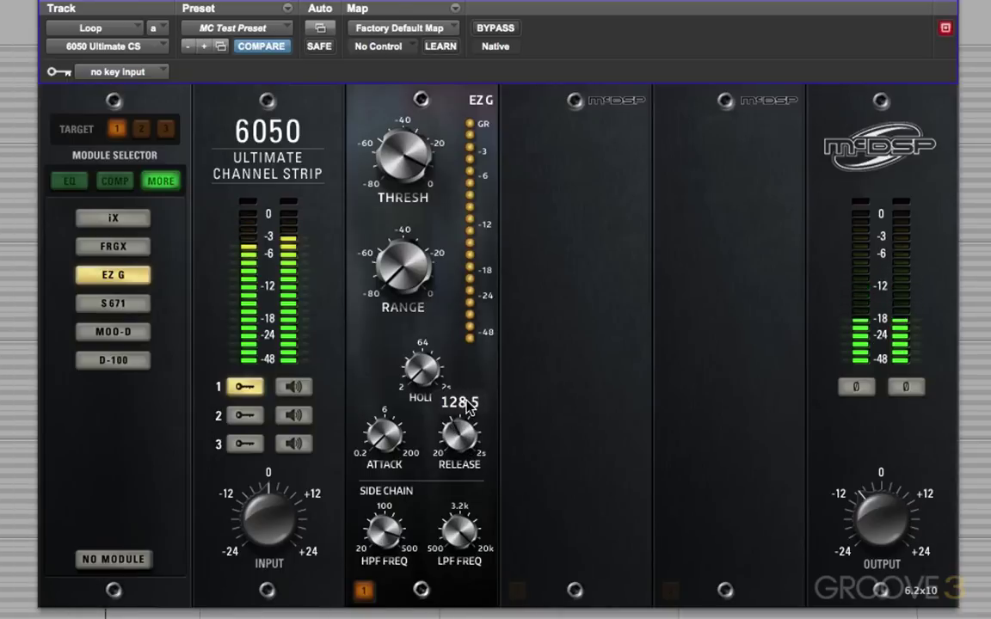
pyautogui.moveTo(468, 407); pyautogui.dragTo(472, 401)
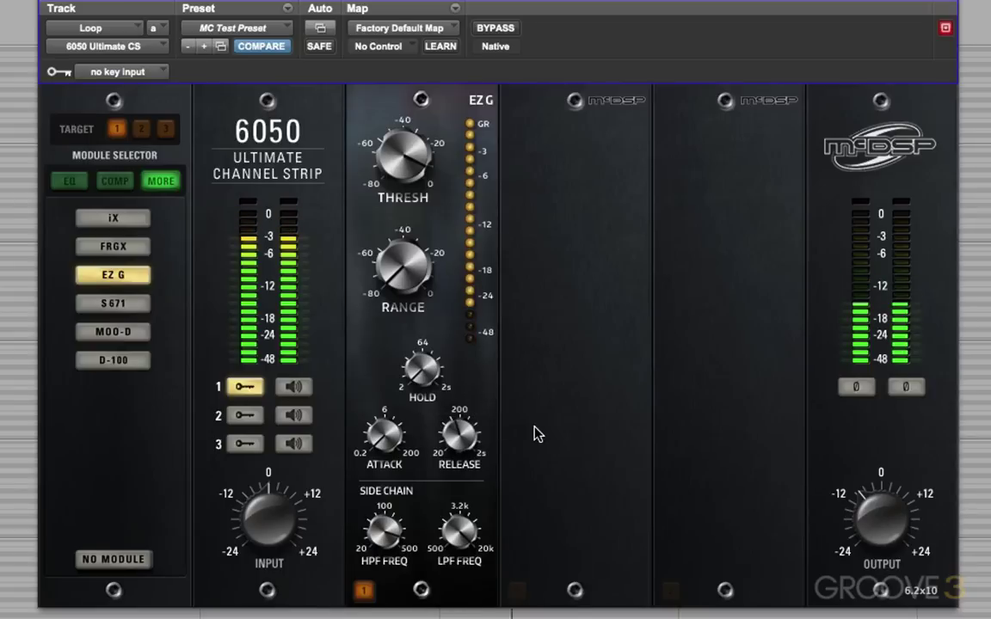
pyautogui.moveTo(406, 174); pyautogui.dragTo(408, 178)
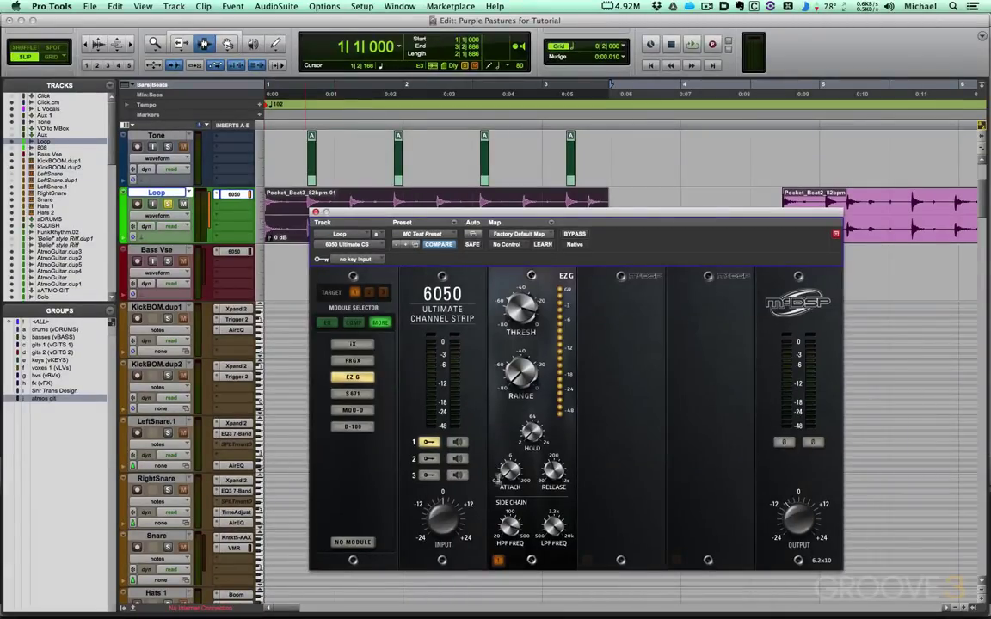
# Step: Route the KEY (Mono) bus into the 6050 strip's side-chain key input
pyautogui.click(510, 523)
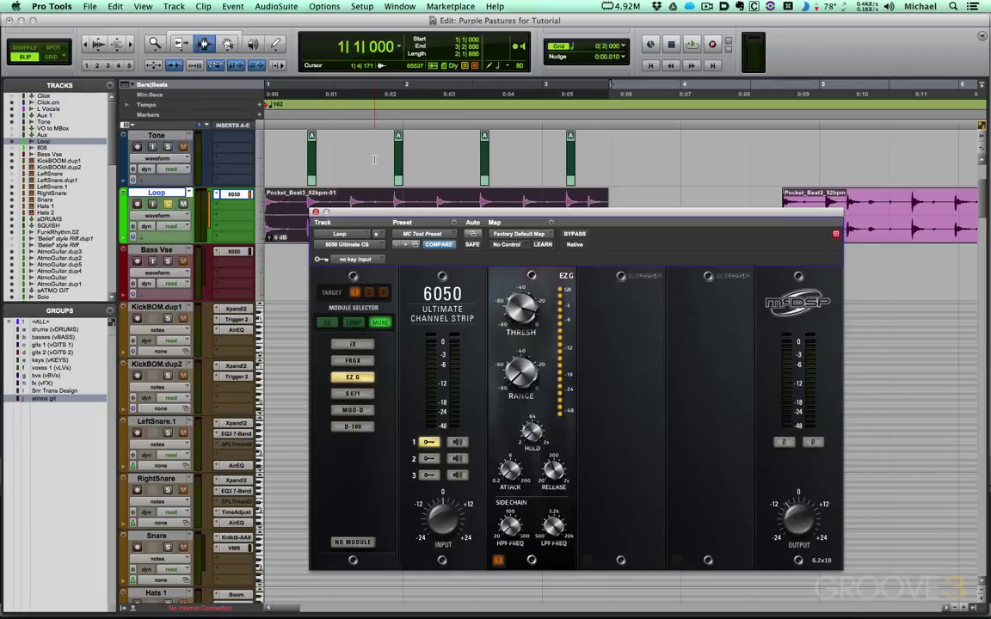
pyautogui.click(350, 260)
pyautogui.moveTo(380, 293)
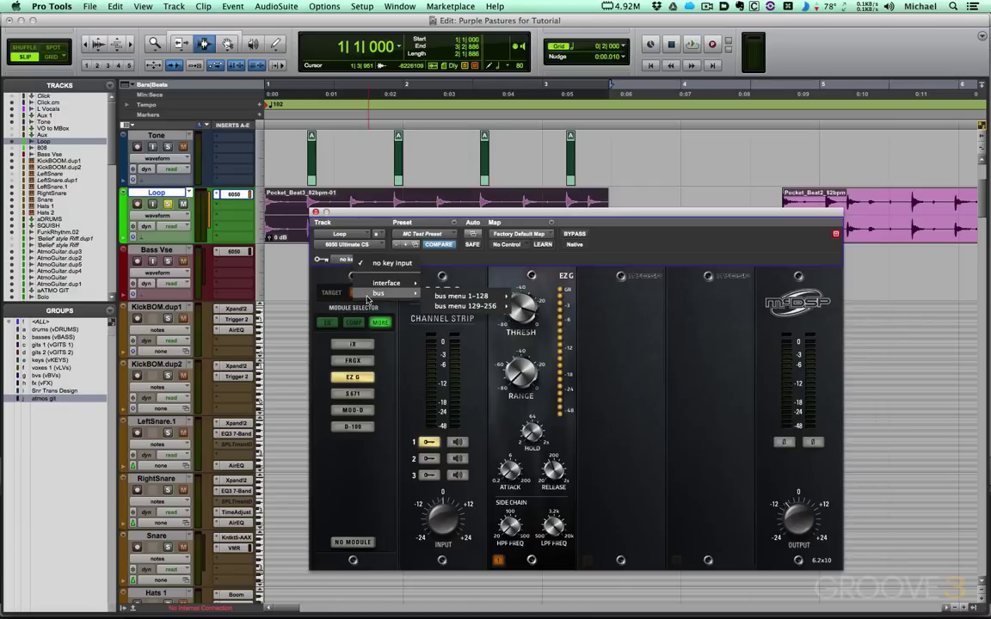
pyautogui.moveTo(467, 297)
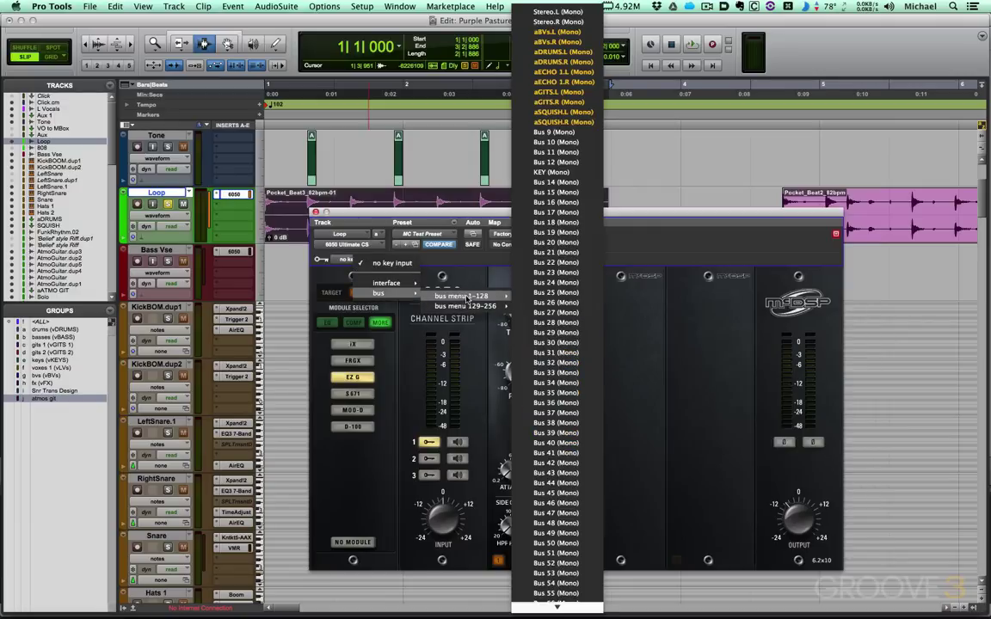
pyautogui.click(554, 172)
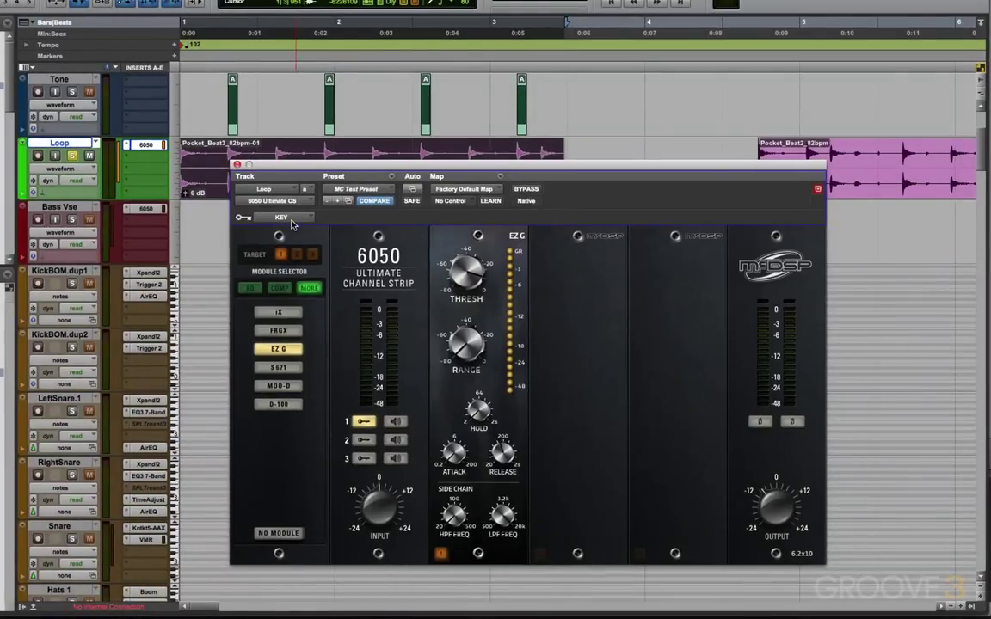
# Step: Enable key listen, solo the Tone track, and play the session to hear the key tones
pyautogui.click(395, 421)
pyautogui.click(73, 92)
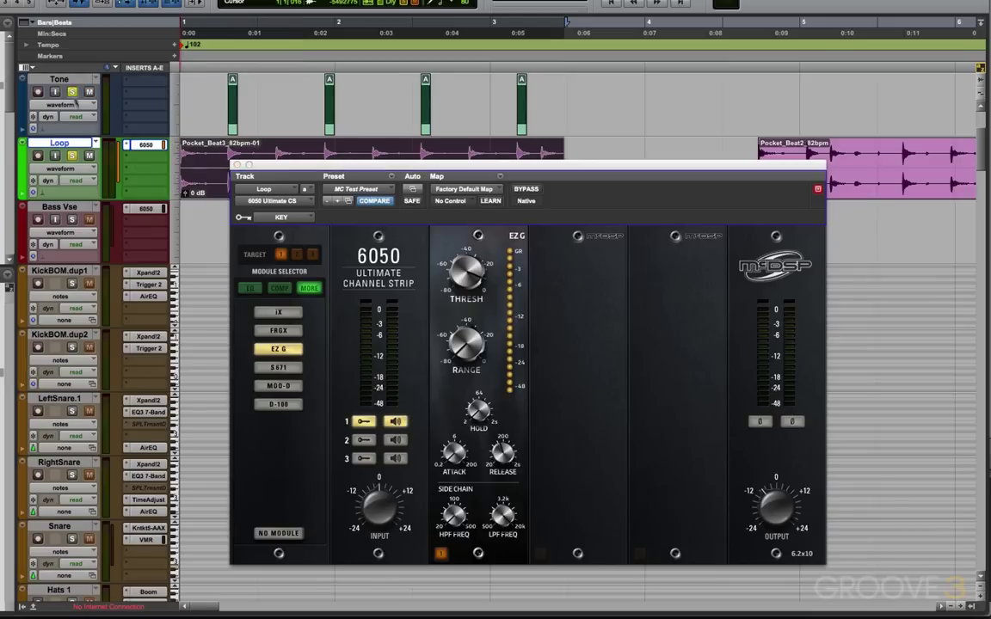
pyautogui.press('space')
pyautogui.press('space')
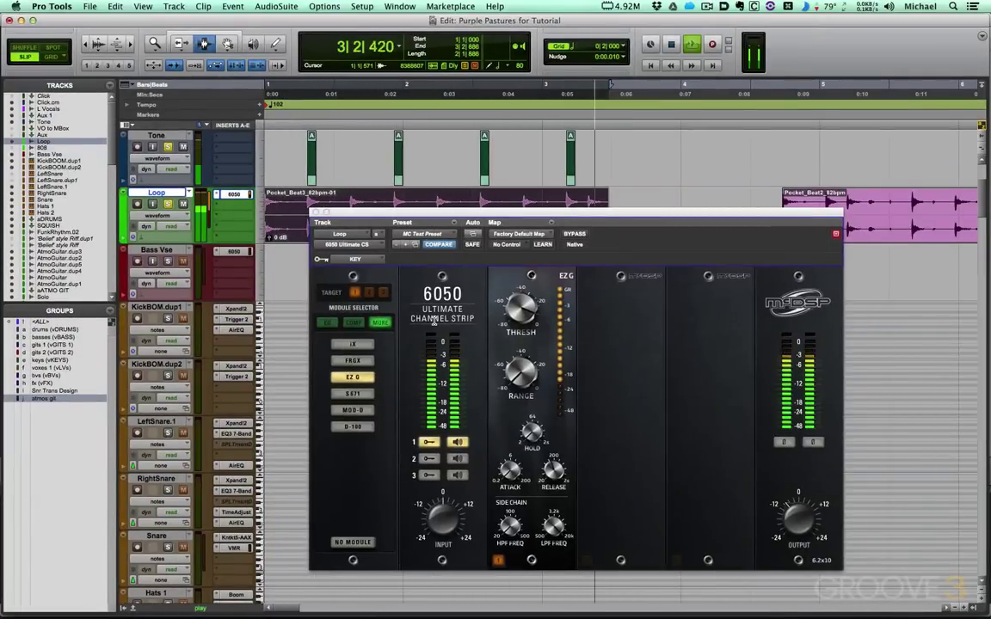
pyautogui.press('space')
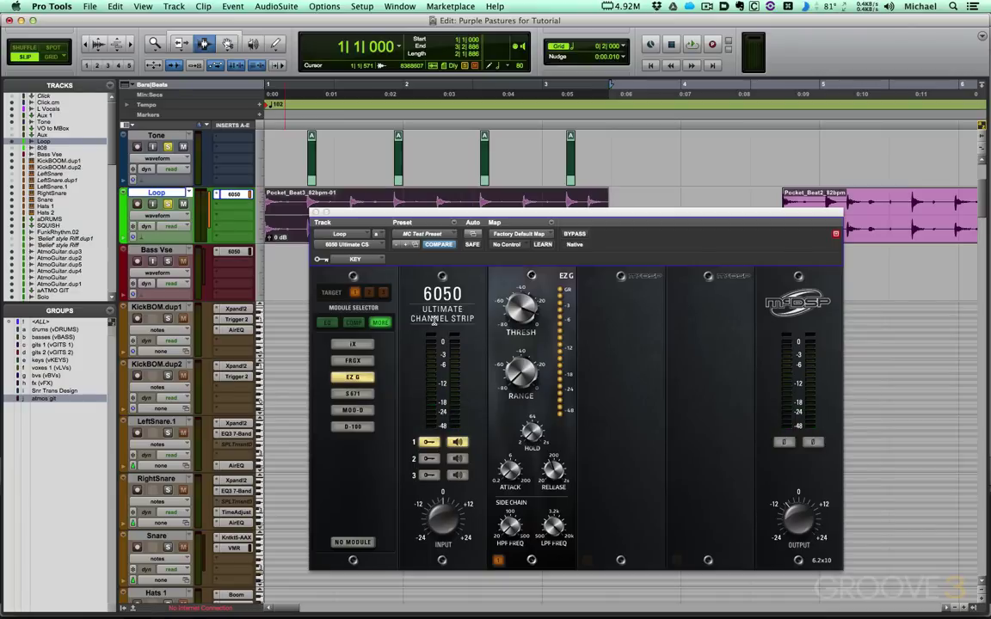
# Step: Inspect the first Tone clip's alignment with the snare, then select the whole Pocket_Beat3 clip
pyautogui.moveTo(343, 209); pyautogui.dragTo(415, 223)
pyautogui.click(312, 165)
pyautogui.press('super+bracketright')
pyautogui.press('super+bracketright')
pyautogui.press('super+bracketright')
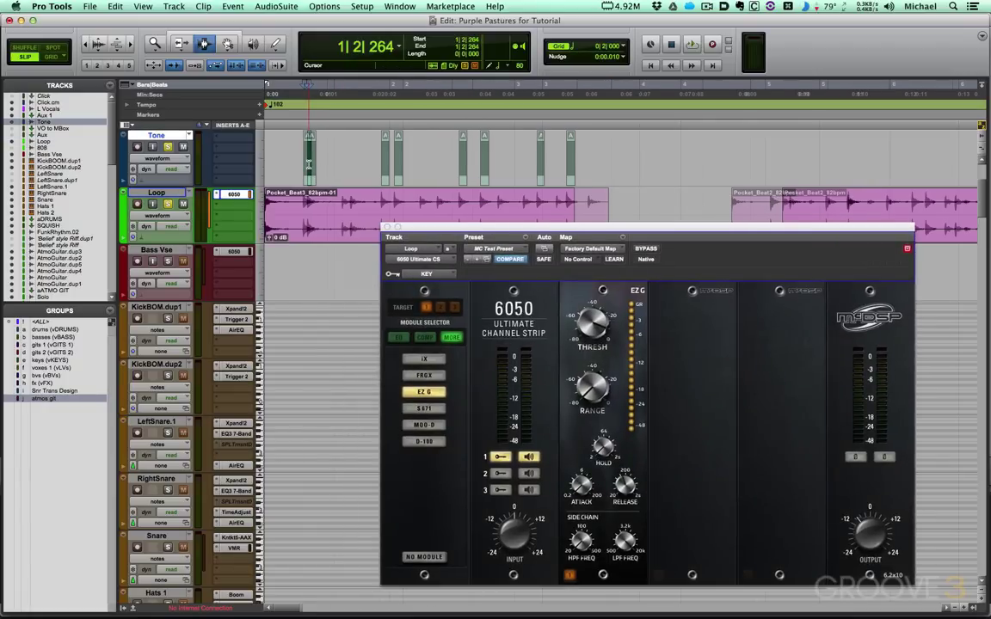
pyautogui.press('super+bracketright')
pyautogui.press('super+bracketright')
pyautogui.press('super+bracketright')
pyautogui.press('super+bracketright')
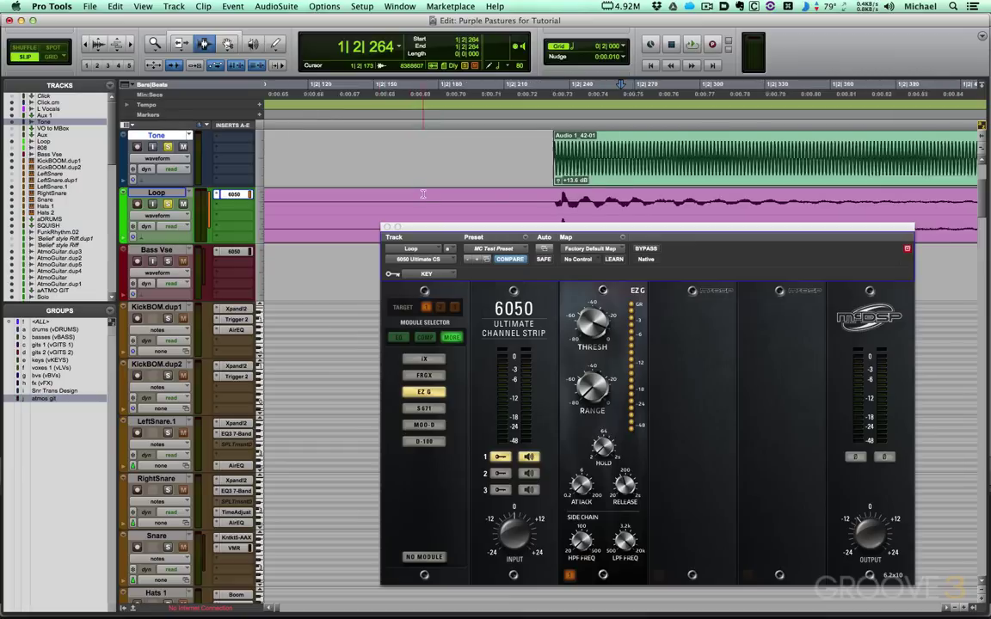
pyautogui.press('super+bracketright')
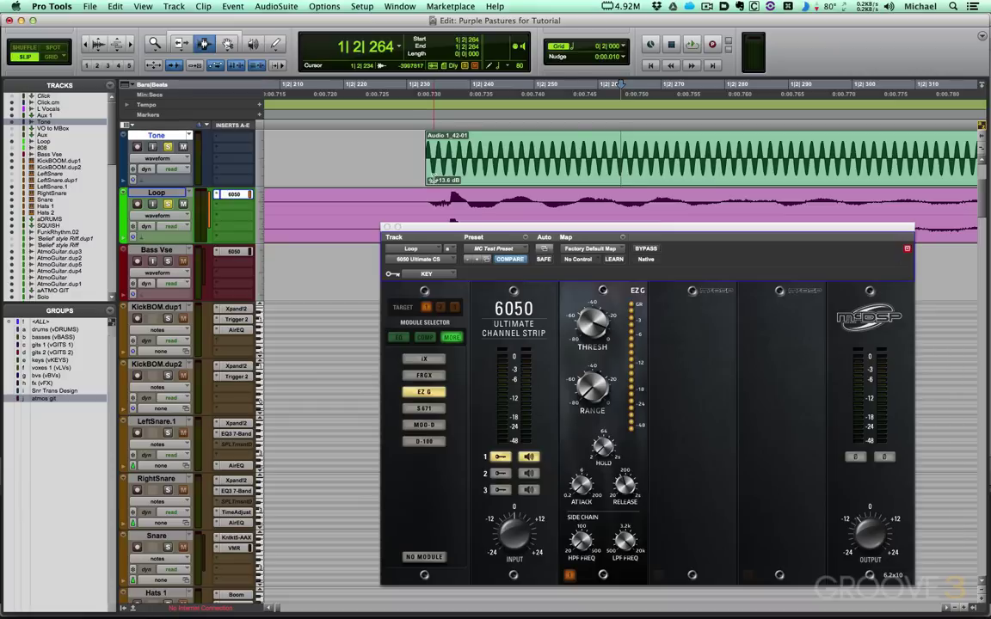
pyautogui.press('super+bracketright')
pyautogui.press('super+bracketright')
pyautogui.press('super+bracketright')
pyautogui.press('super+bracketright')
pyautogui.press('super+bracketright')
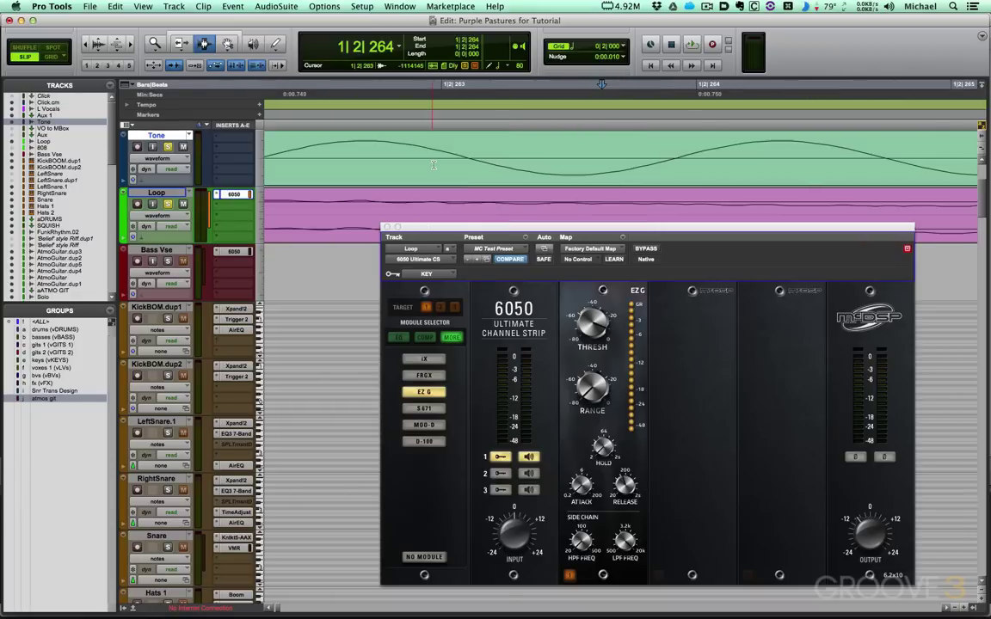
pyautogui.press('super+bracketleft')
pyautogui.press('super+bracketleft')
pyautogui.press('super+bracketleft')
pyautogui.press('super+bracketleft')
pyautogui.press('super+bracketleft')
pyautogui.press('super+bracketleft')
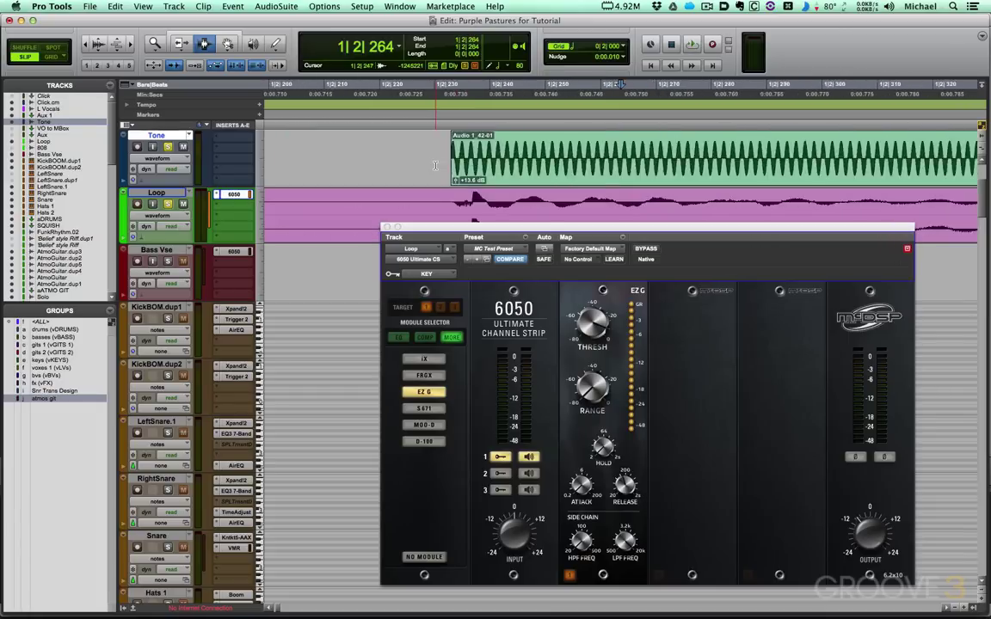
pyautogui.press('super+bracketleft')
pyautogui.press('super+bracketleft')
pyautogui.press('super+bracketleft')
pyautogui.press('super+bracketleft')
pyautogui.press('super+bracketleft')
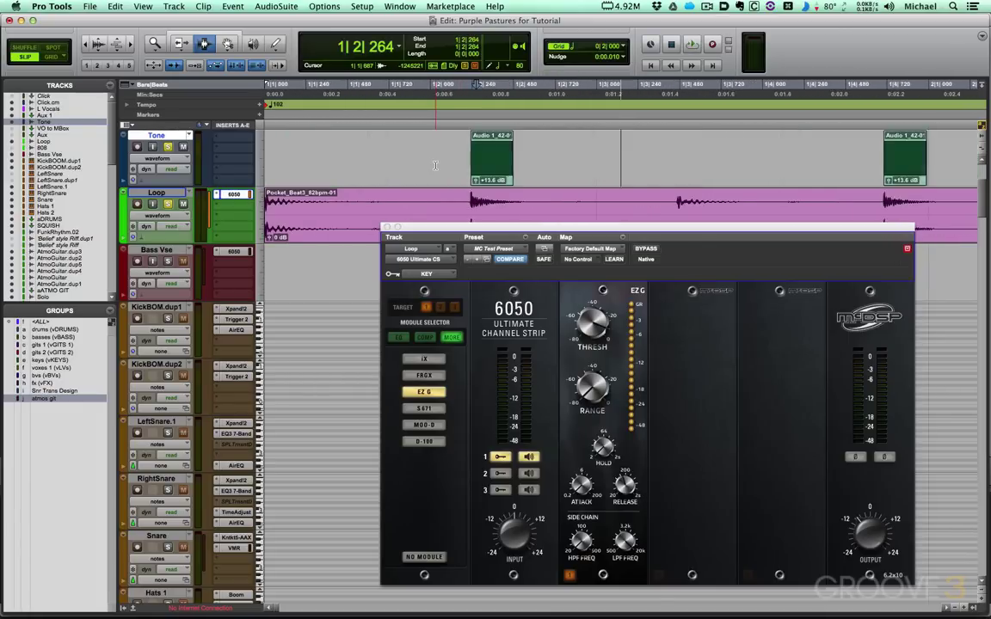
pyautogui.press('super+bracketleft')
pyautogui.doubleClick(422, 196)
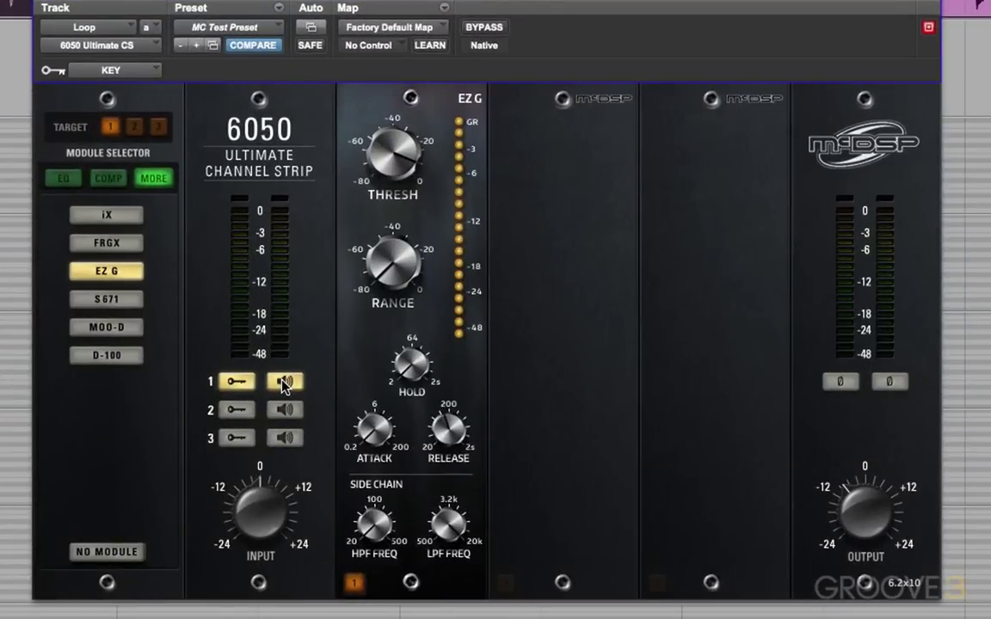
# Step: Turn off key listen and retune the EZ G threshold to about -9.4
pyautogui.click(284, 382)
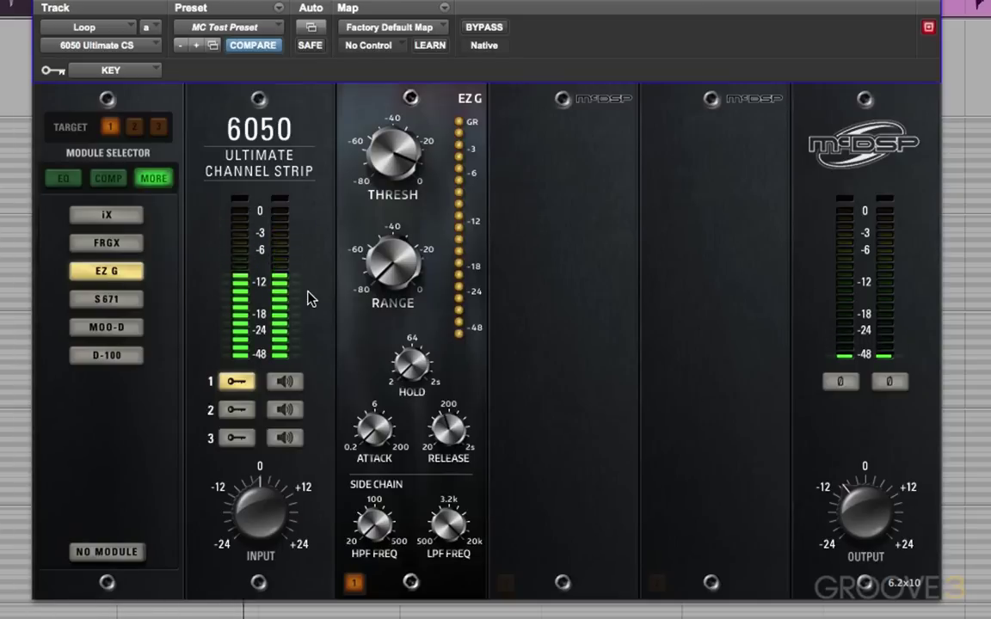
pyautogui.moveTo(392, 155)
pyautogui.mouseDown()
pyautogui.moveTo(388, 207)
pyautogui.moveTo(389, 172)
pyautogui.mouseUp()
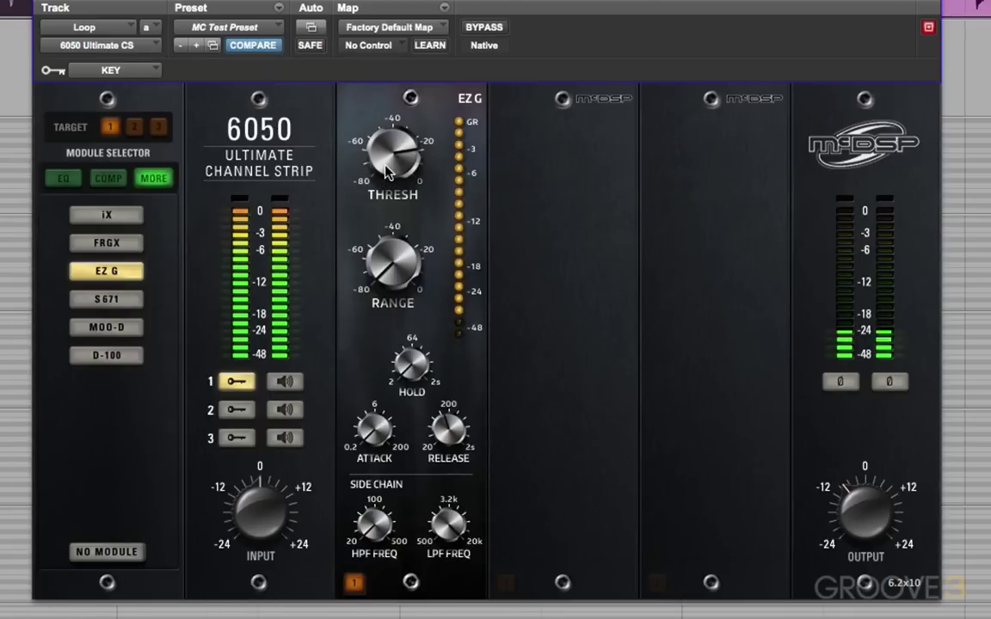
pyautogui.moveTo(386, 172); pyautogui.dragTo(389, 159)
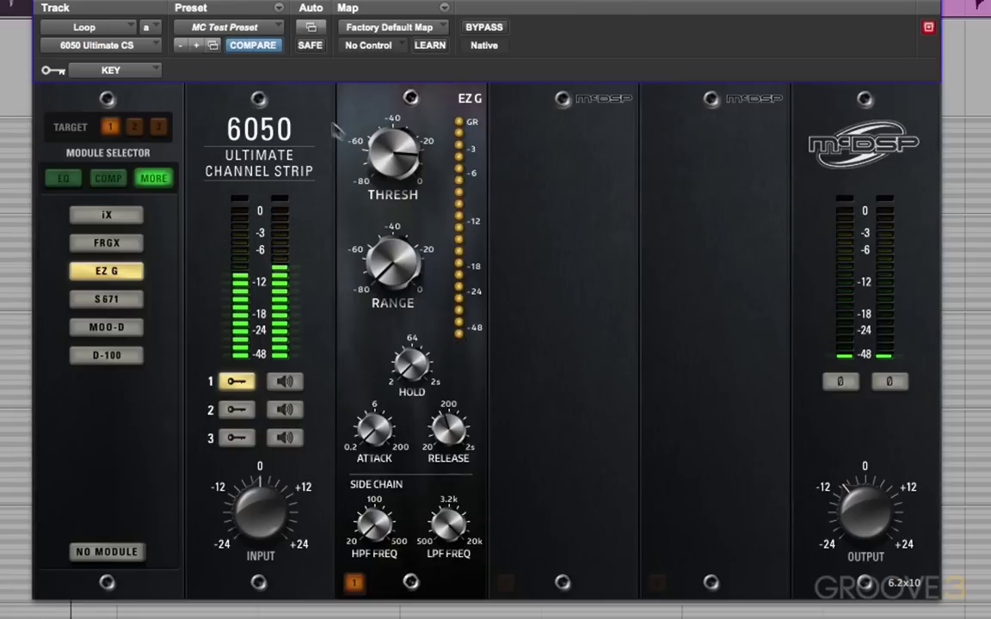
pyautogui.moveTo(382, 148)
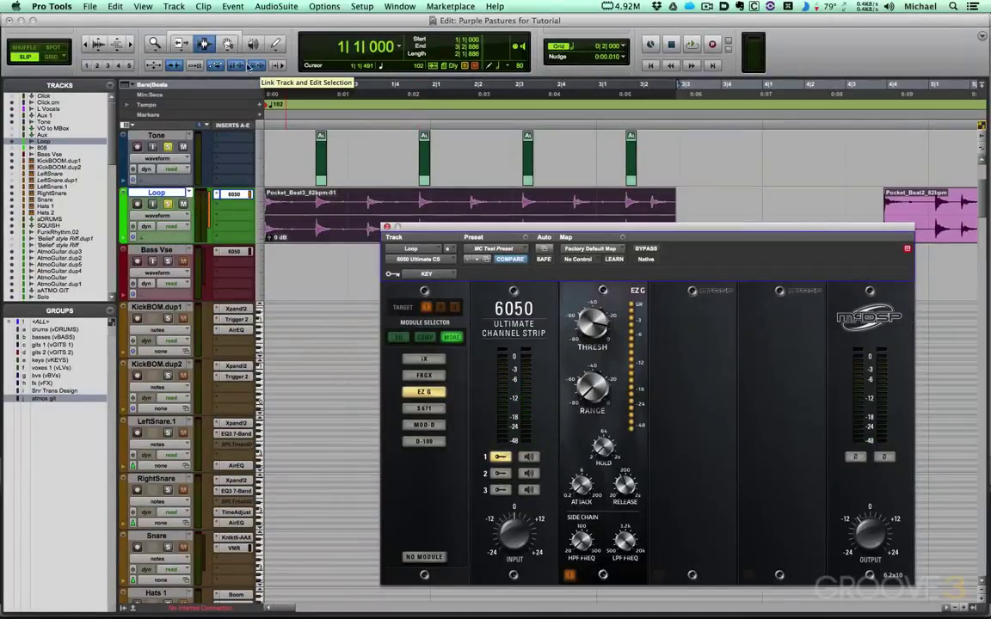
# Step: Link track and edit selection, start playback, and select all the Tone clips
pyautogui.click(237, 67)
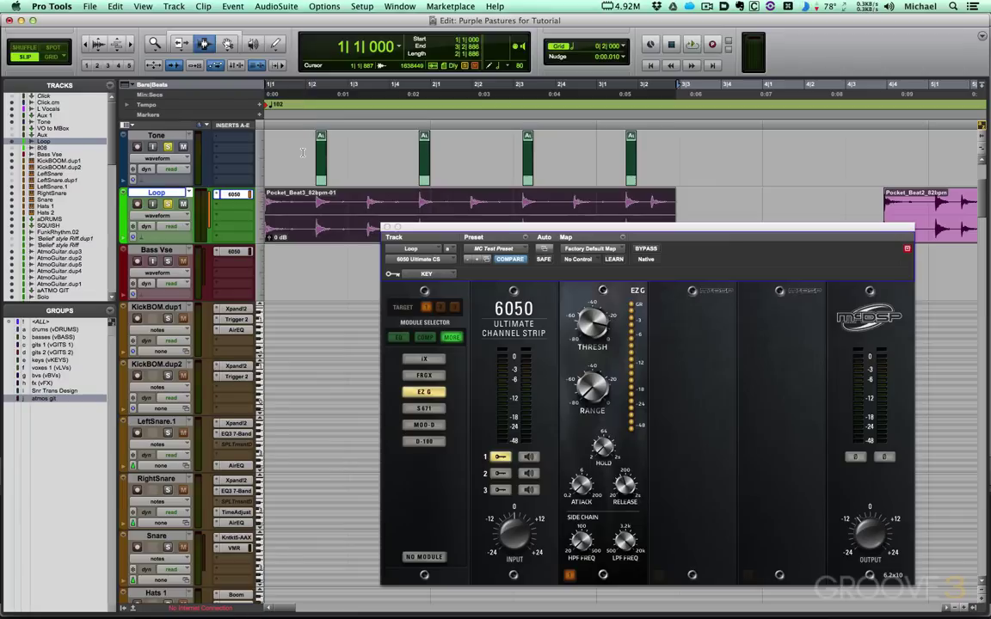
pyautogui.press('space')
pyautogui.click(442, 151)
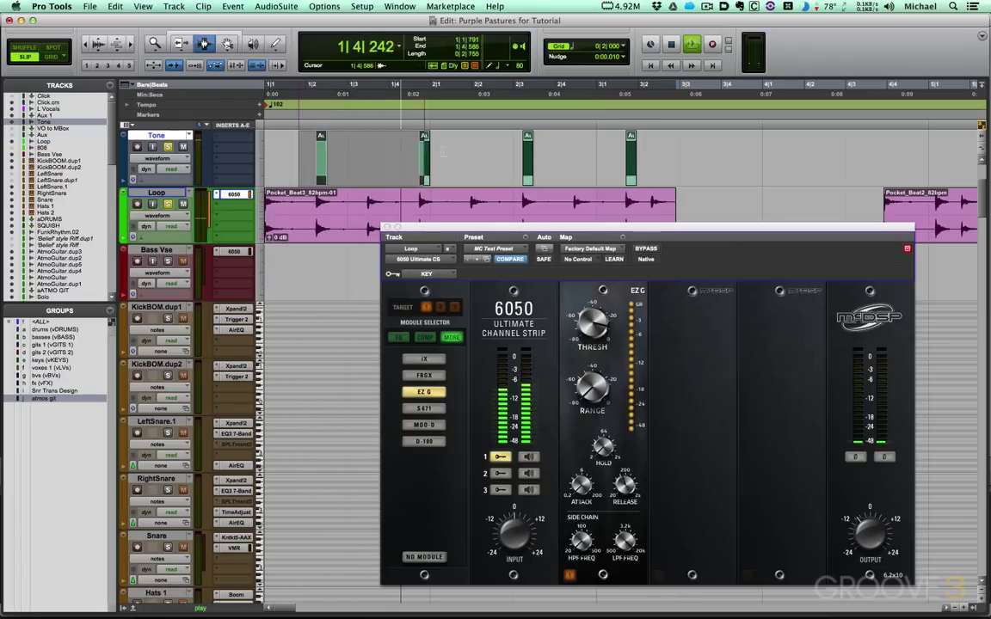
pyautogui.click(637, 138)
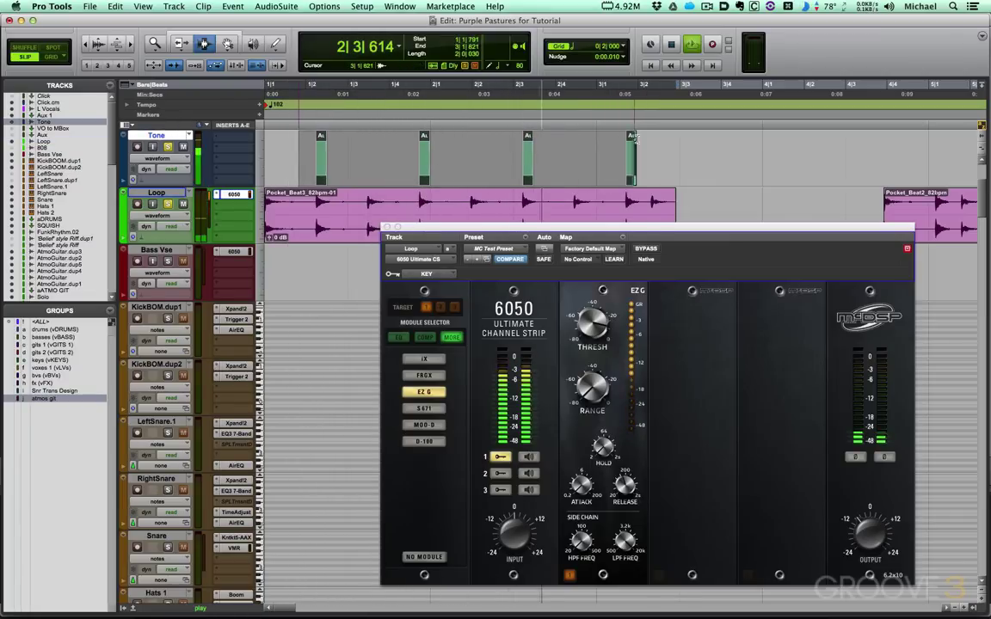
pyautogui.keyDown('shift'); pyautogui.click(659, 136); pyautogui.keyUp('shift')
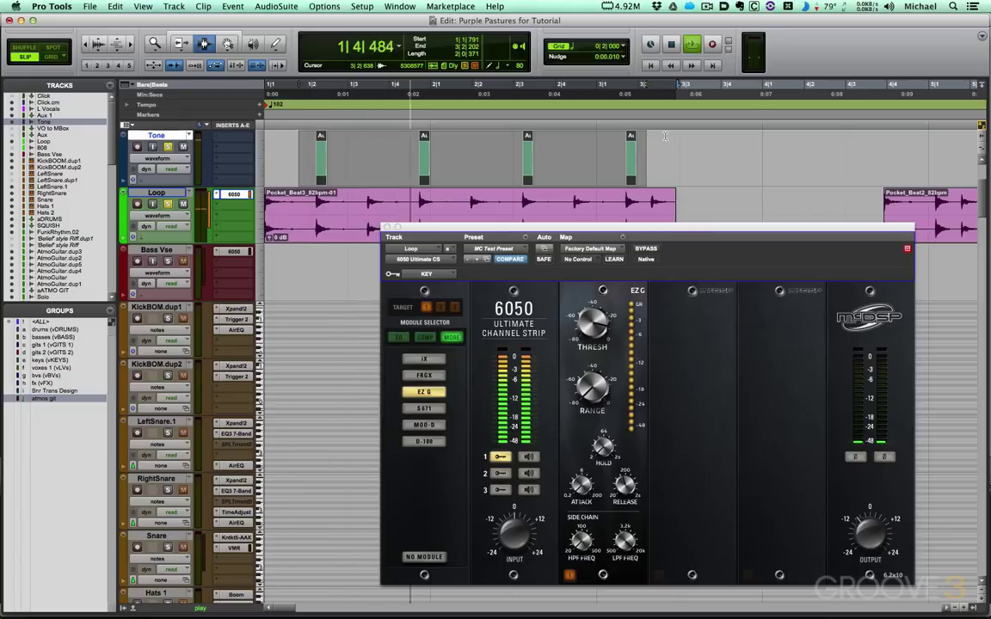
# Step: Nudge the selected Tone clips earlier eleven times so they open the gate before each snare
pyautogui.press('-')
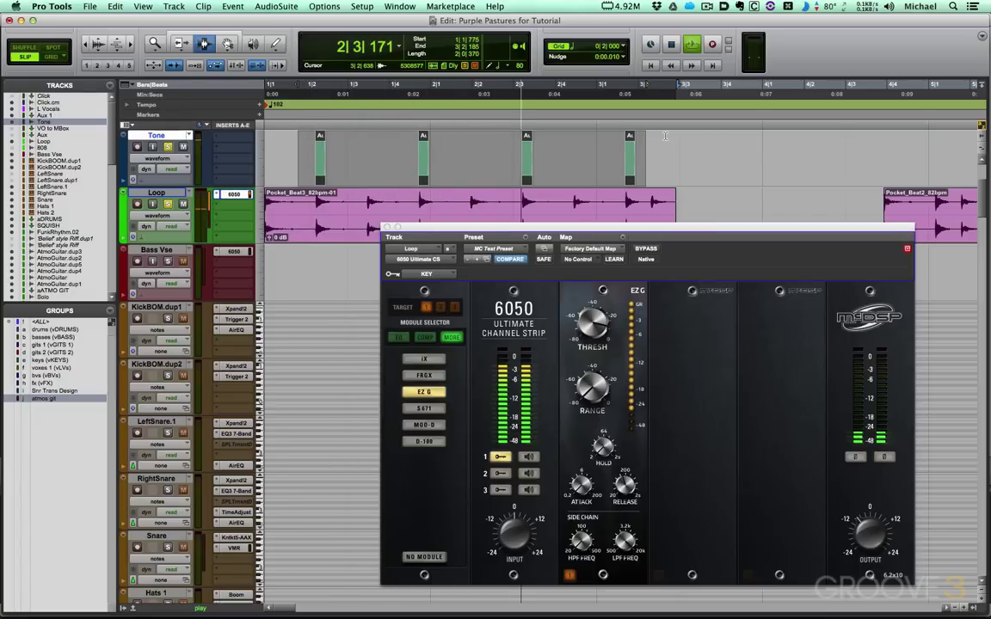
pyautogui.press('-')
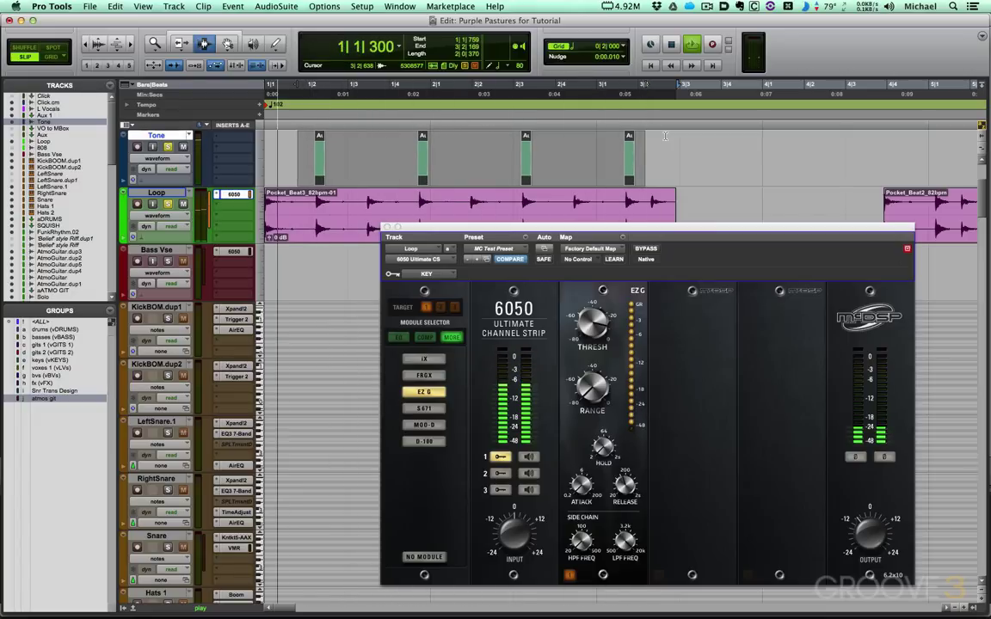
pyautogui.press('-')
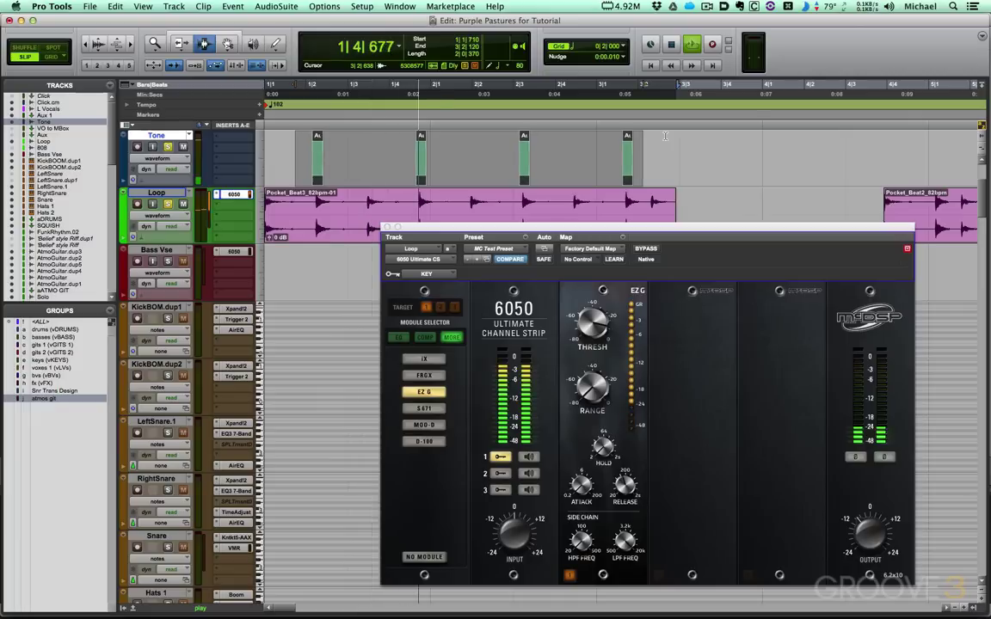
pyautogui.press('-')
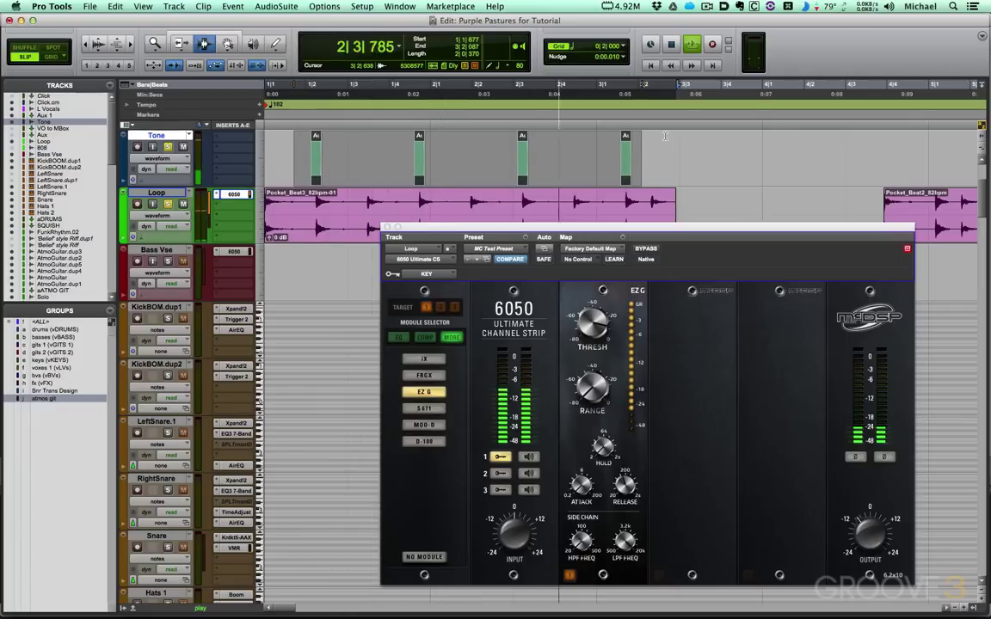
pyautogui.press('-')
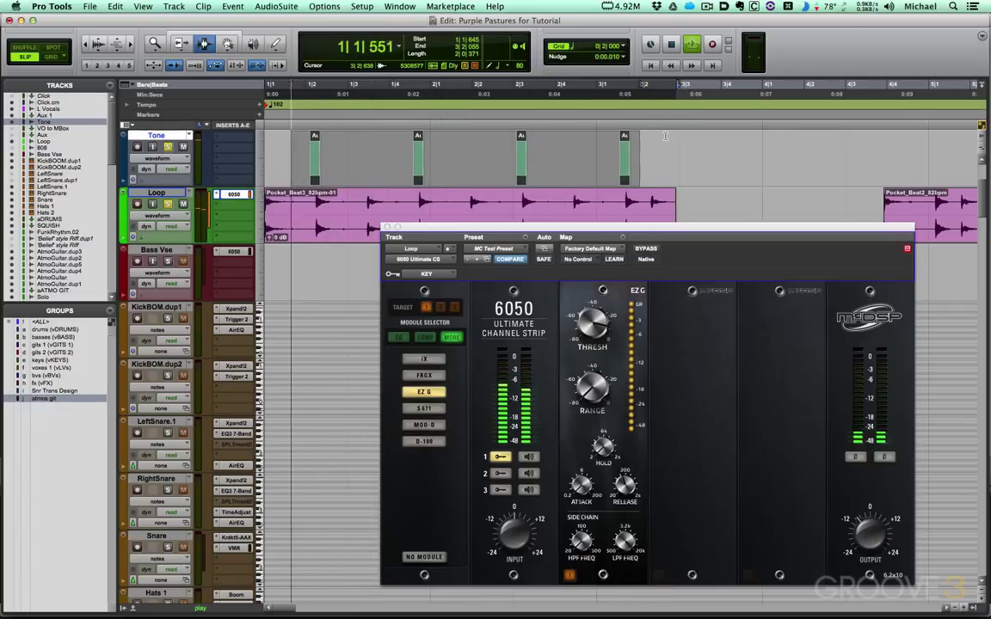
pyautogui.press('-')
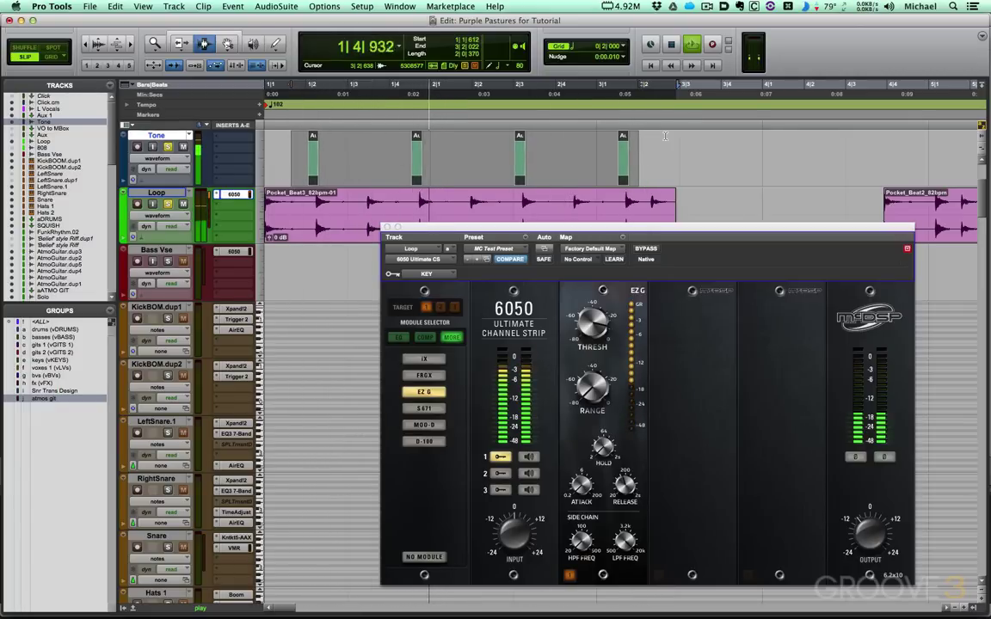
pyautogui.press('-')
pyautogui.press('-')
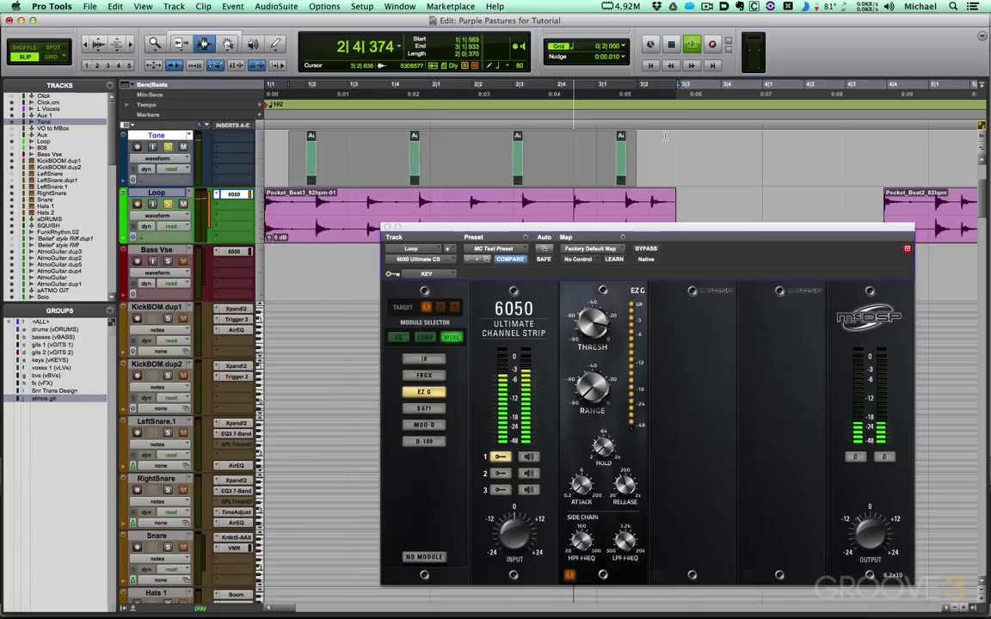
pyautogui.press('-')
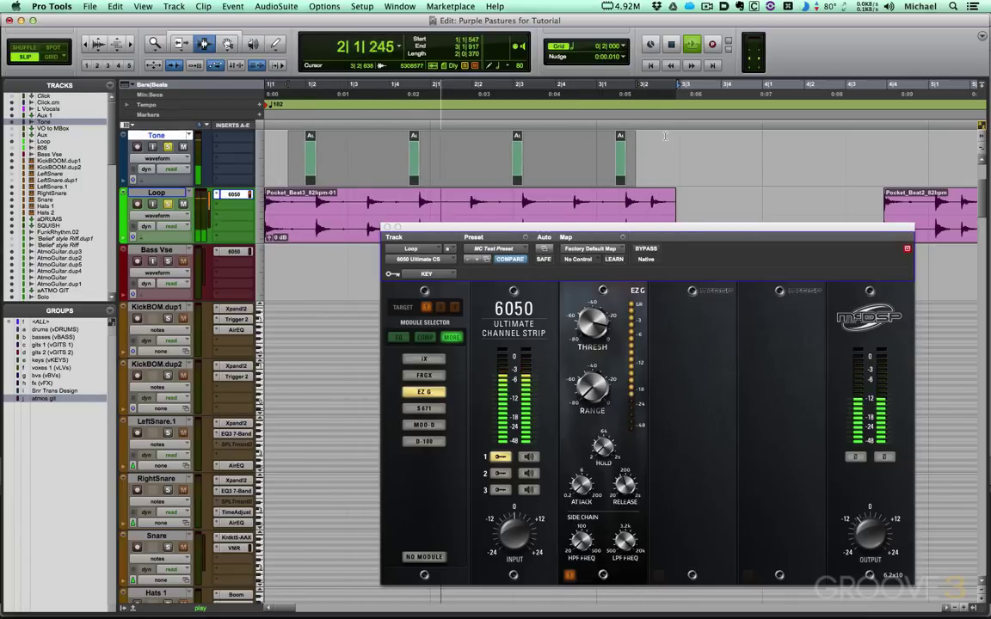
pyautogui.press('-')
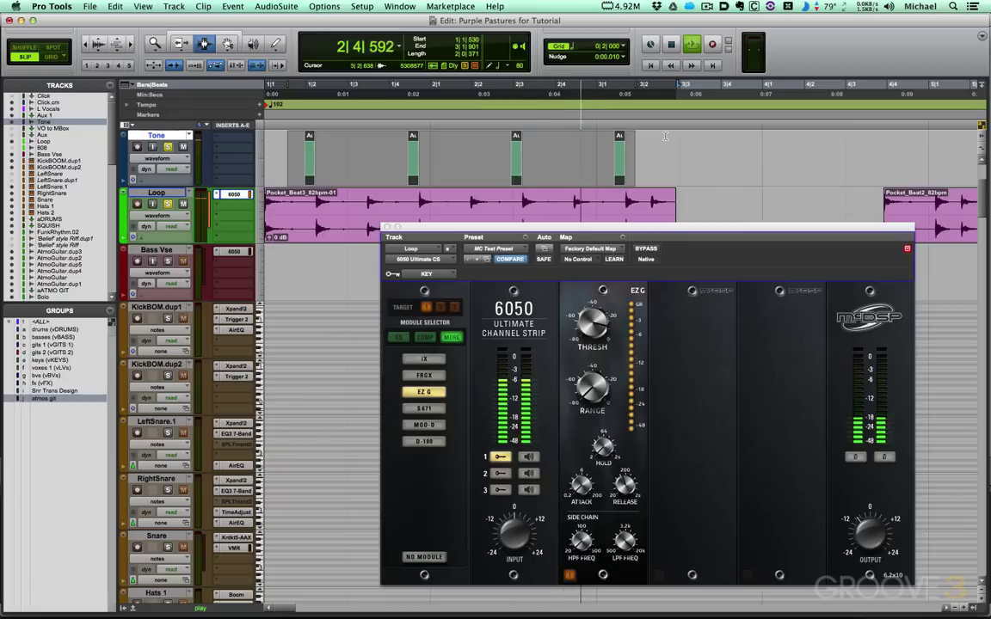
pyautogui.press('-')
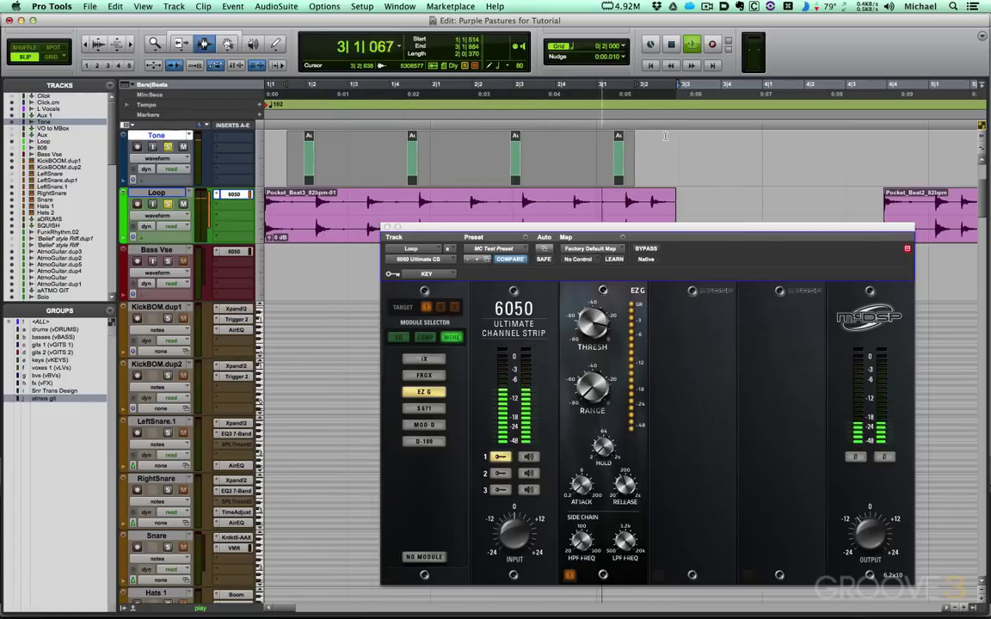
pyautogui.press('-')
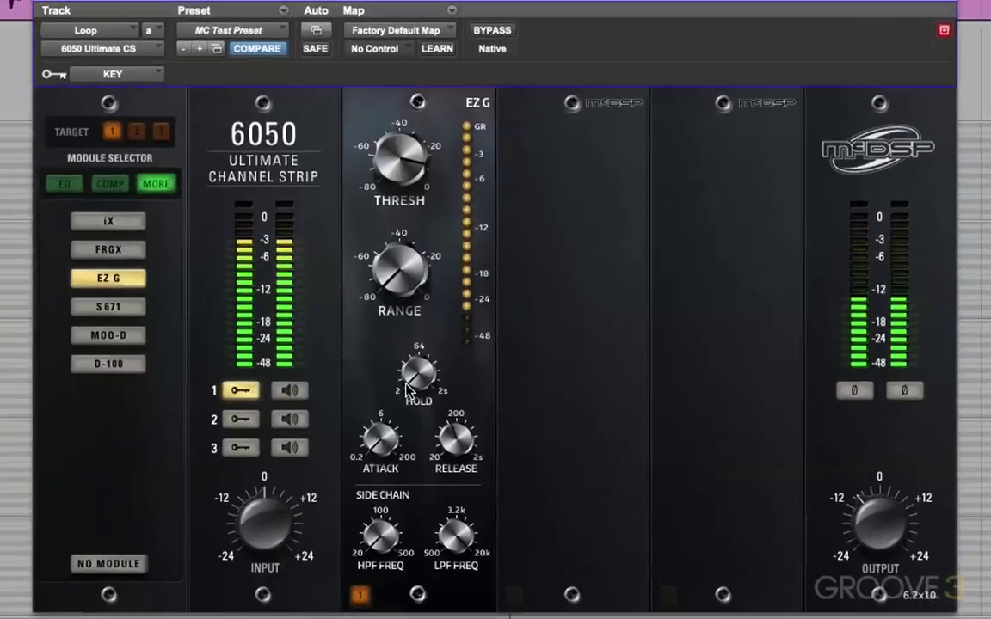
# Step: During playback, balance EZ G hold and release, ending near hold 17.7 and release 90.6
pyautogui.moveTo(571, 436)
pyautogui.moveTo(415, 376); pyautogui.dragTo(415, 349)
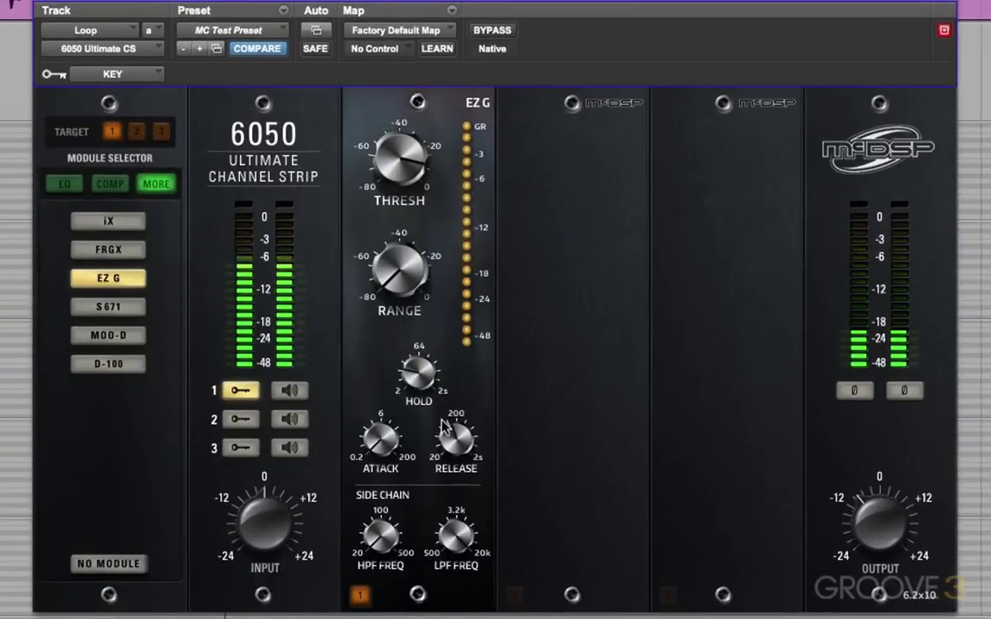
pyautogui.moveTo(444, 426); pyautogui.dragTo(456, 473)
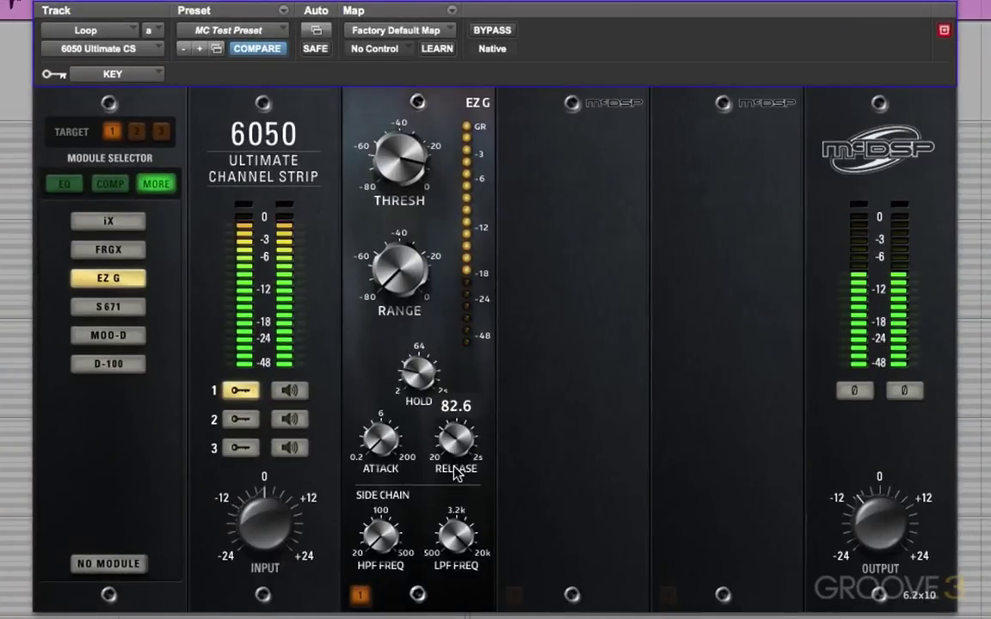
pyautogui.moveTo(418, 371); pyautogui.dragTo(418, 356)
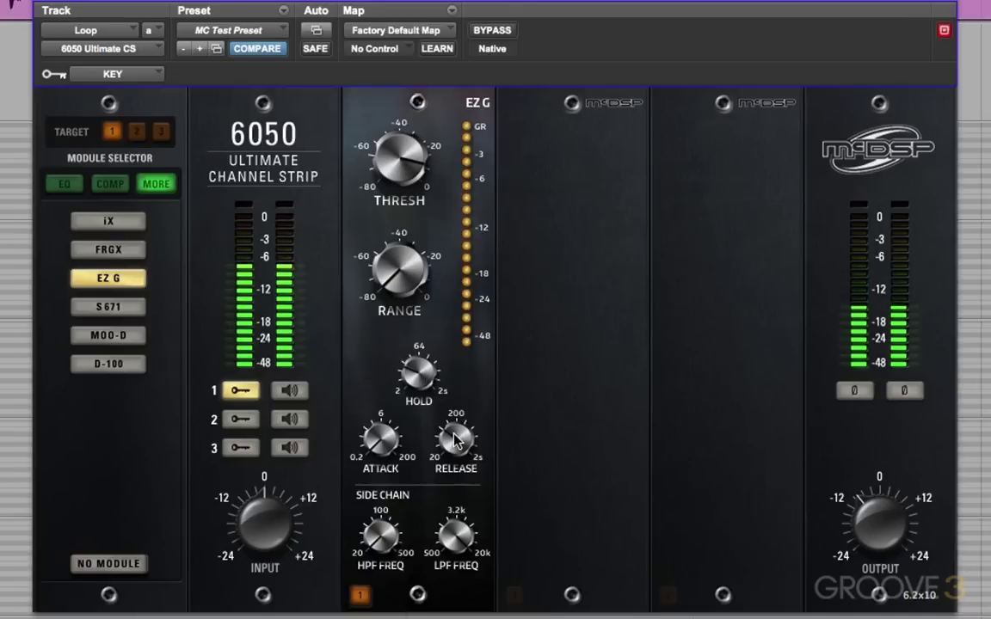
pyautogui.moveTo(456, 440); pyautogui.dragTo(467, 427)
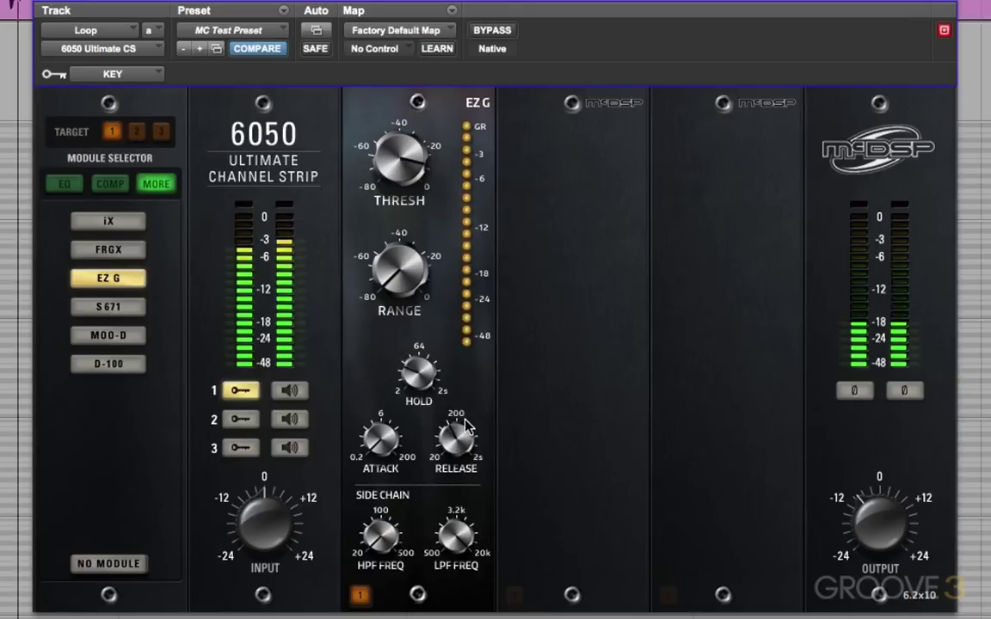
pyautogui.moveTo(421, 383)
pyautogui.moveTo(421, 380); pyautogui.dragTo(424, 371)
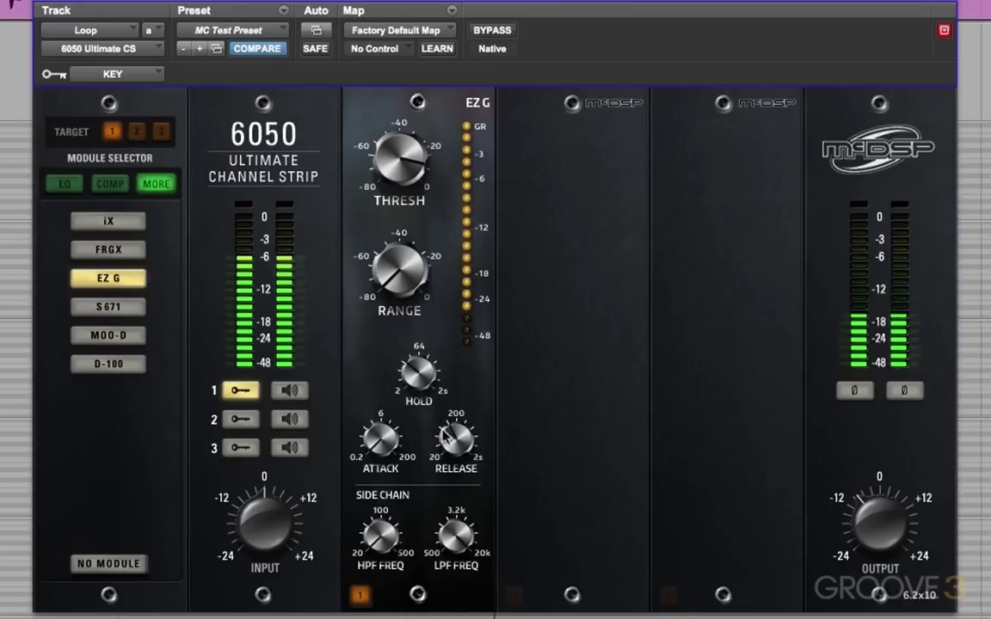
pyautogui.moveTo(443, 433); pyautogui.dragTo(457, 466)
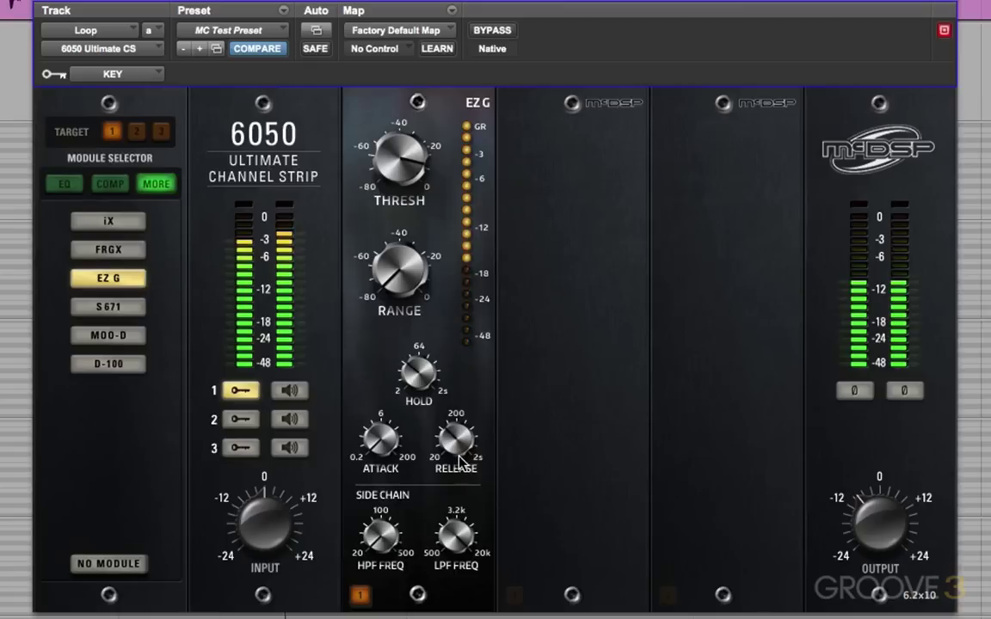
pyautogui.moveTo(457, 442)
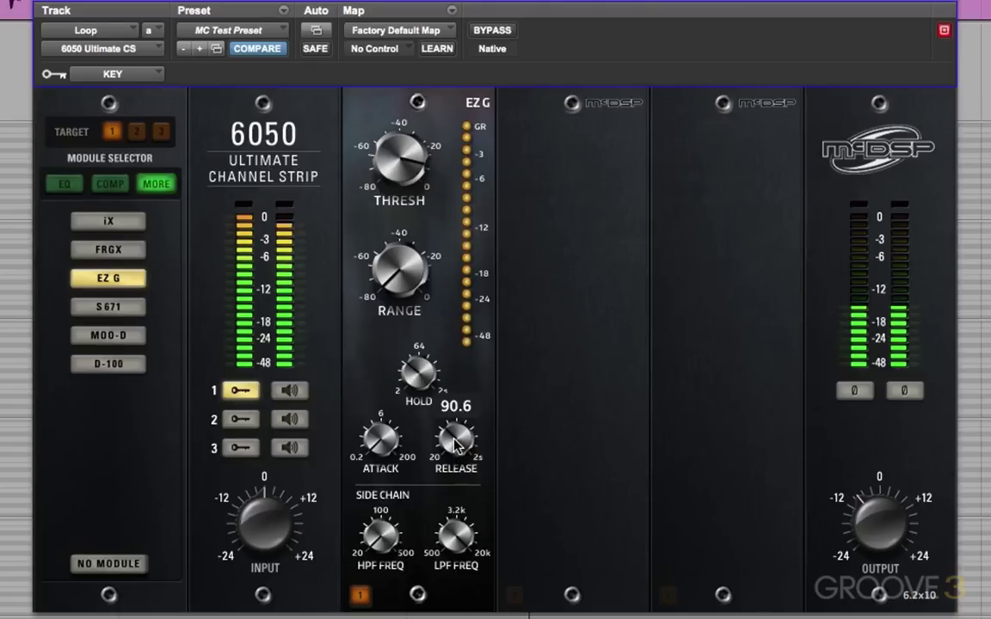
pyautogui.moveTo(457, 442); pyautogui.dragTo(456, 449)
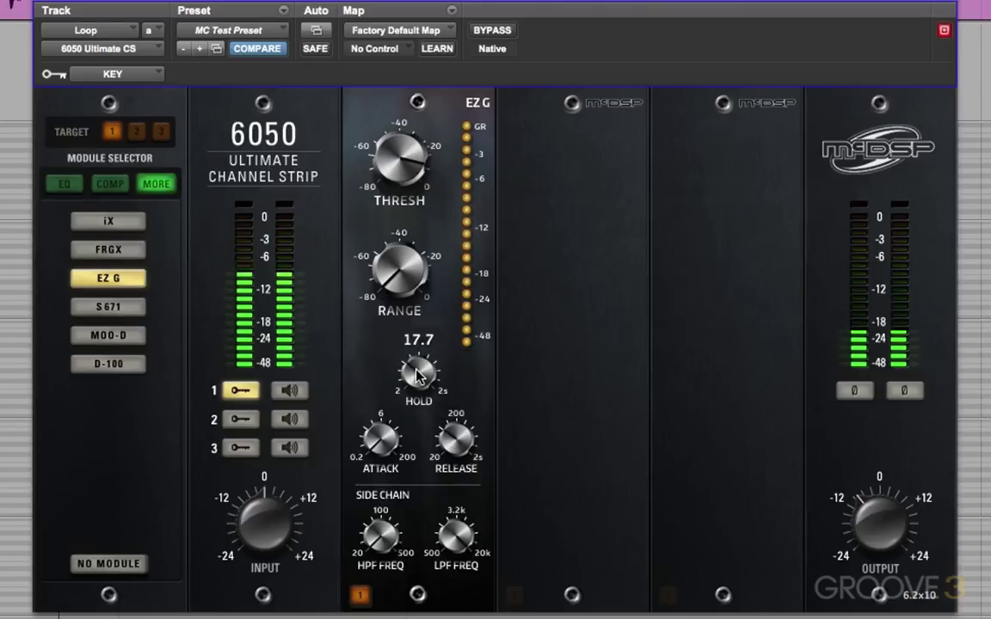
pyautogui.moveTo(417, 376); pyautogui.dragTo(418, 371)
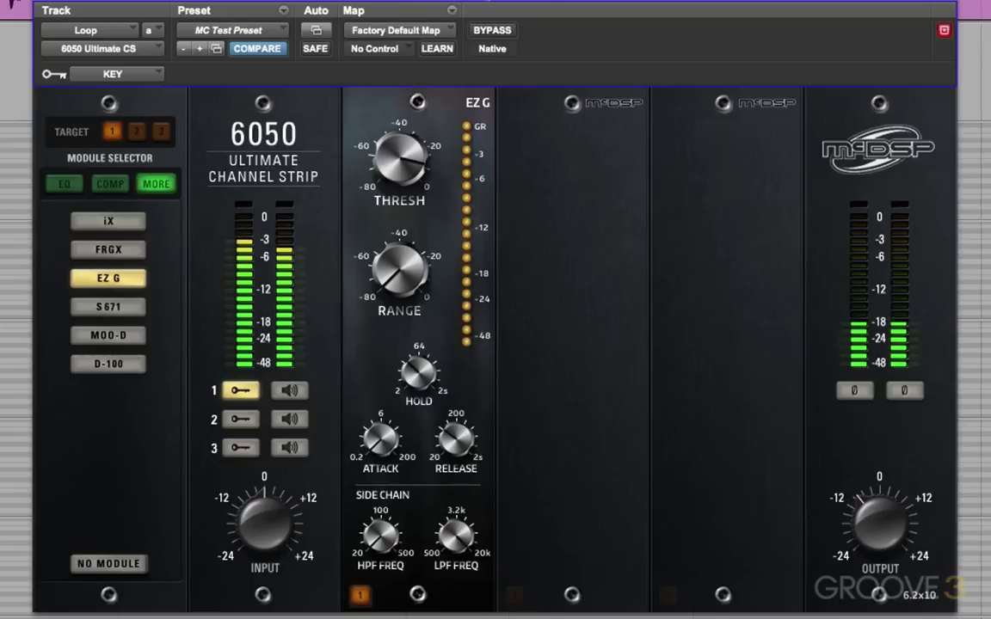
pyautogui.click(492, 31)
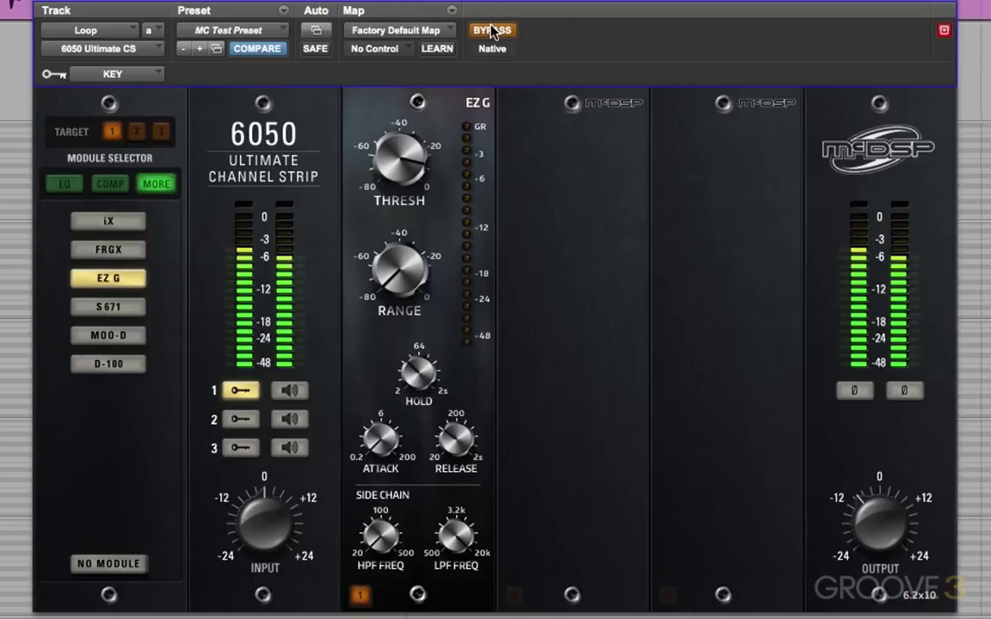
pyautogui.click(492, 31)
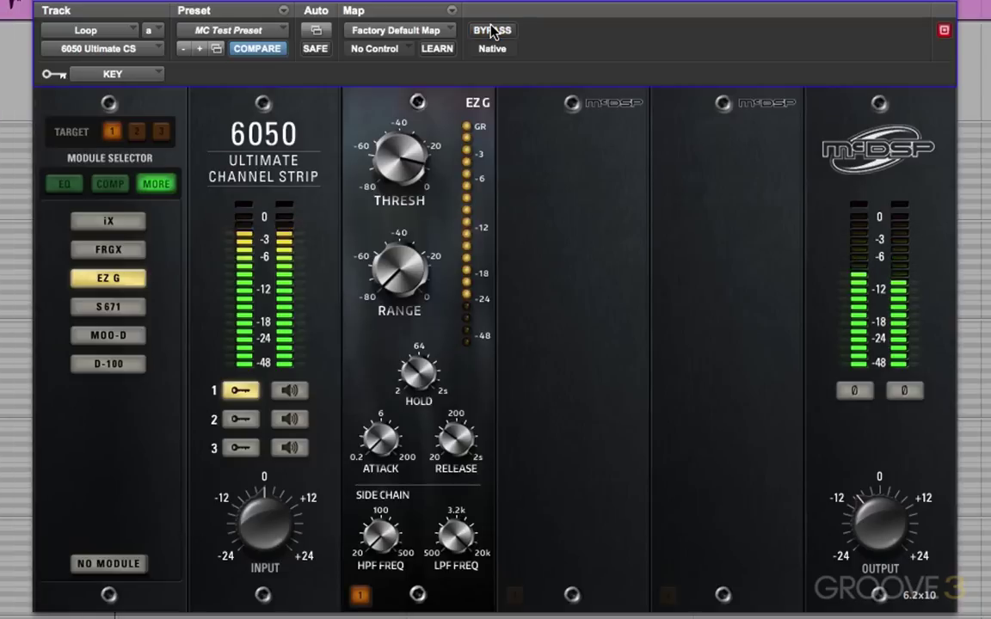
pyautogui.moveTo(881, 514); pyautogui.dragTo(878, 530)
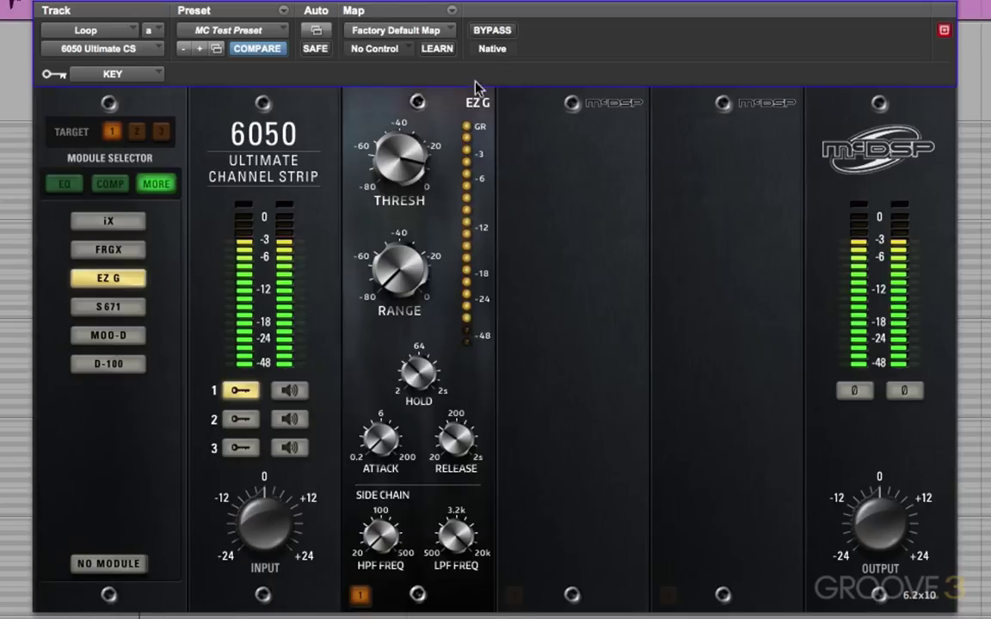
pyautogui.click(491, 32)
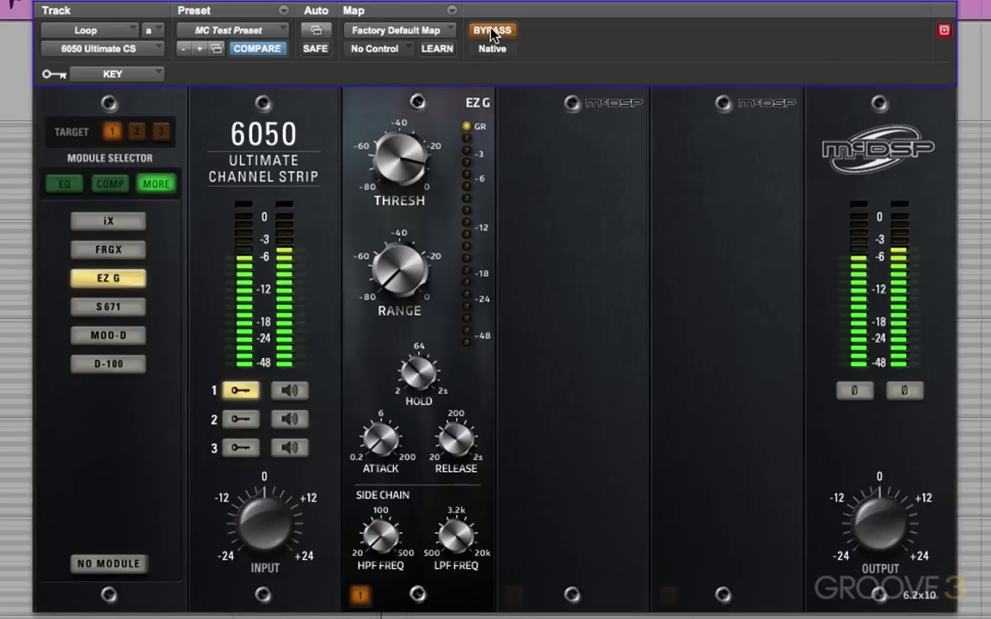
pyautogui.click(492, 32)
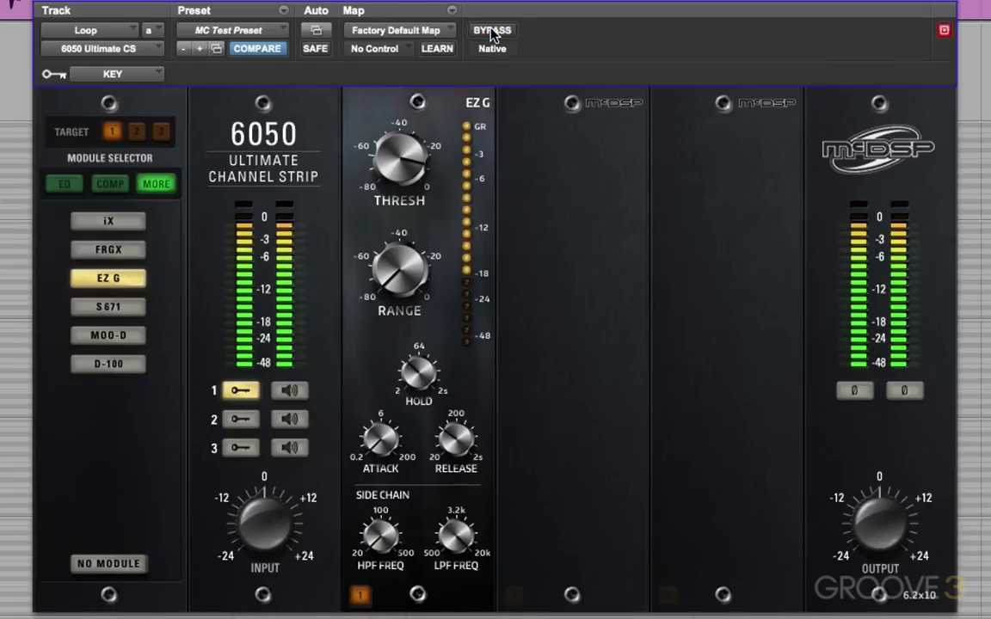